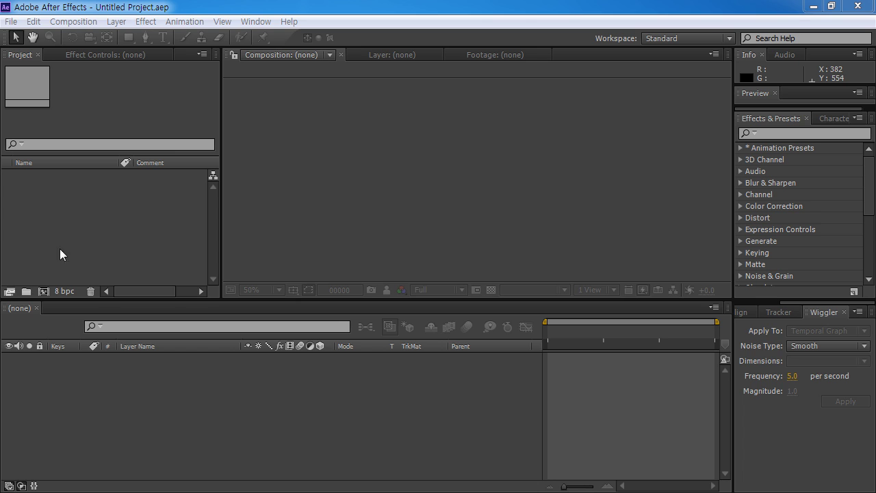
Step: Create Comp 1 with the HDTV 1080 29.97 preset (1920×1080) and a 120-frame duration
click(96, 248)
click(43, 291)
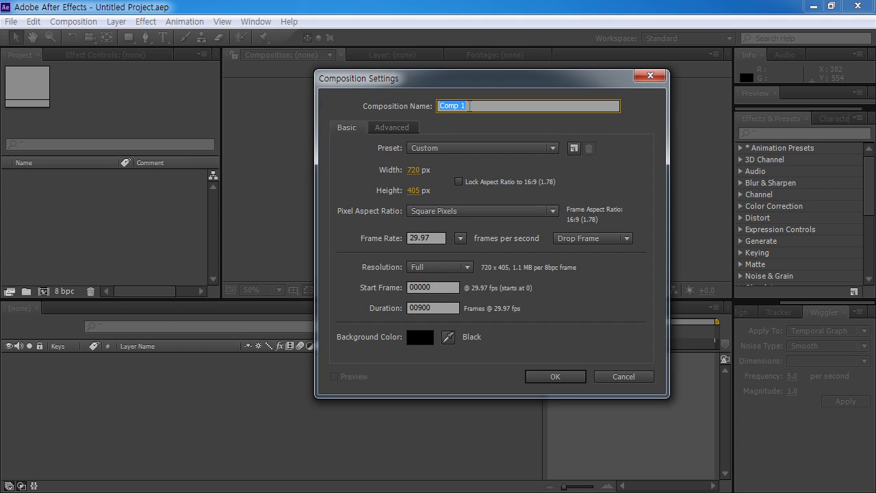
click(441, 308)
text(120)
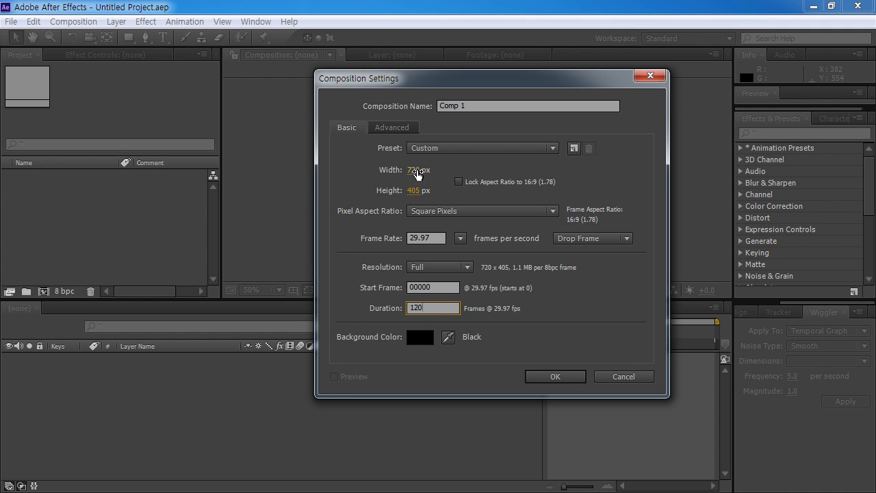
click(454, 150)
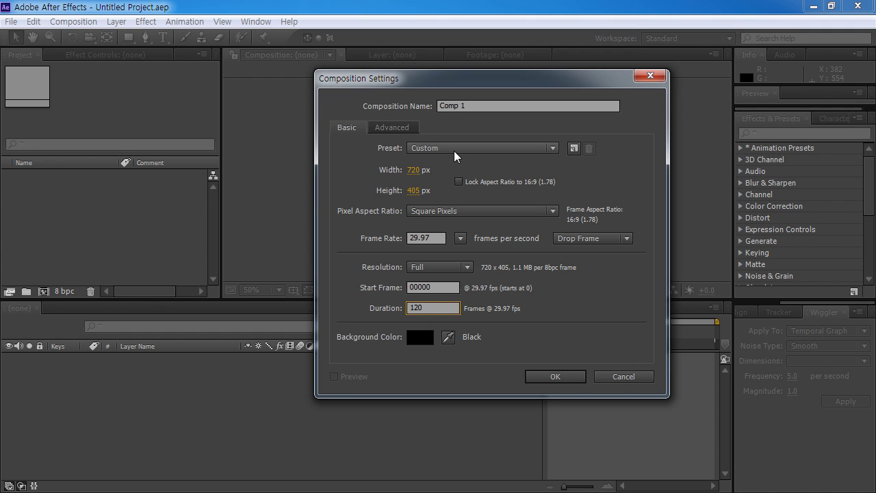
click(616, 417)
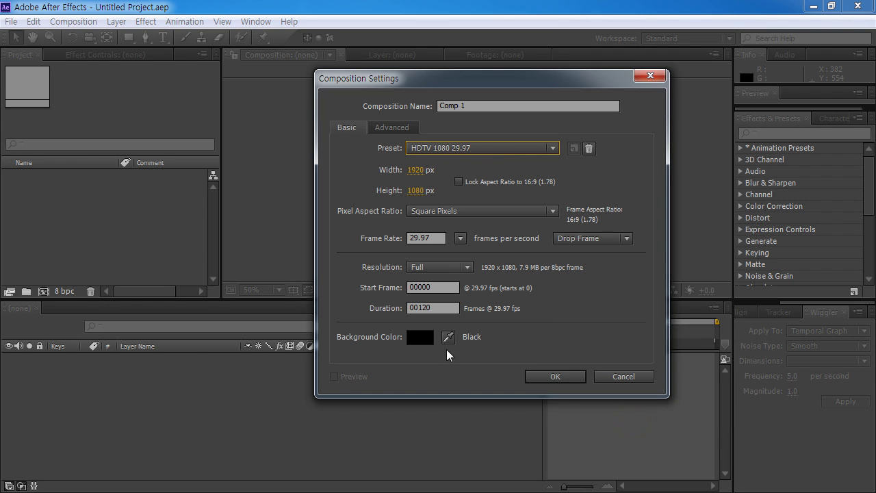
click(555, 376)
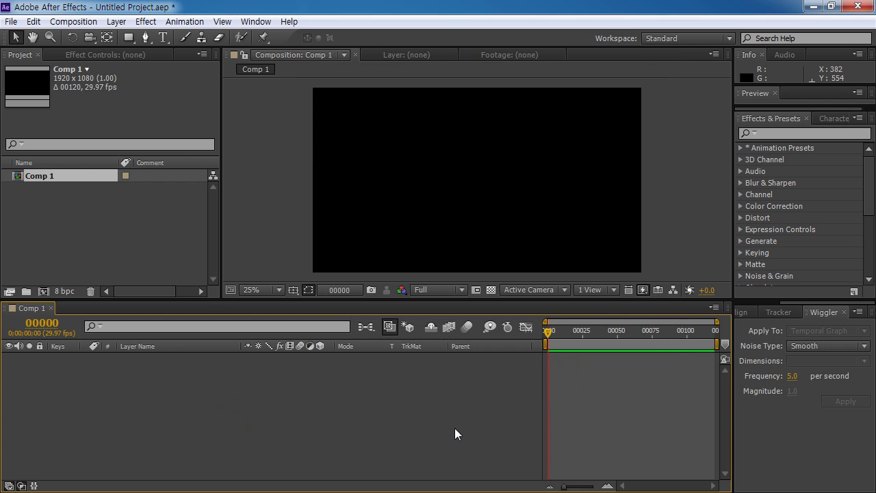
Step: Add a comp-size light sky-blue (59C7FB) solid named bg
key(ctrl+y)
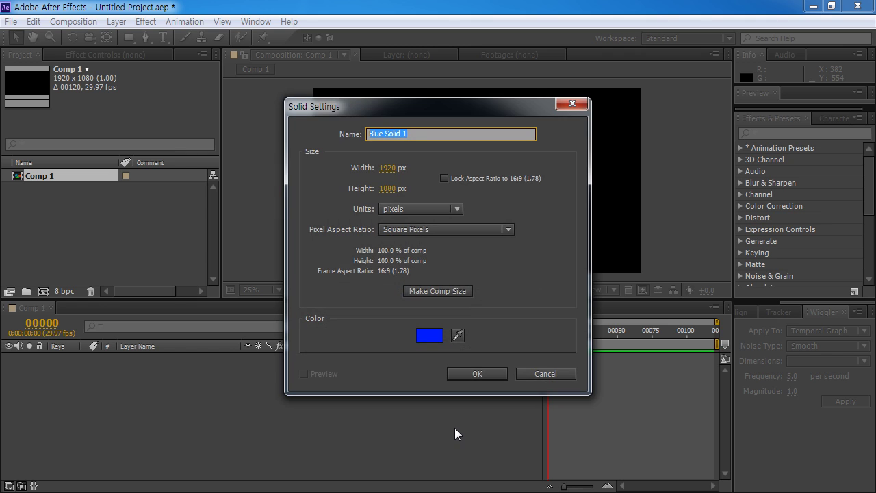
click(436, 292)
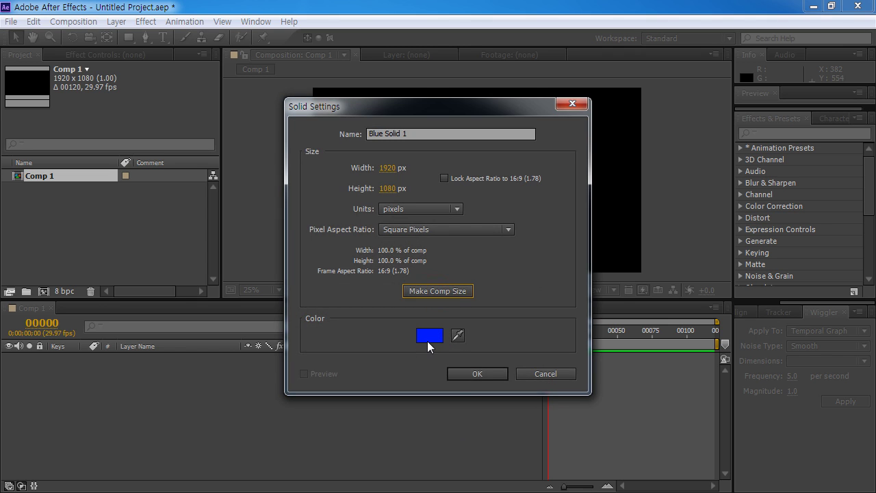
click(429, 335)
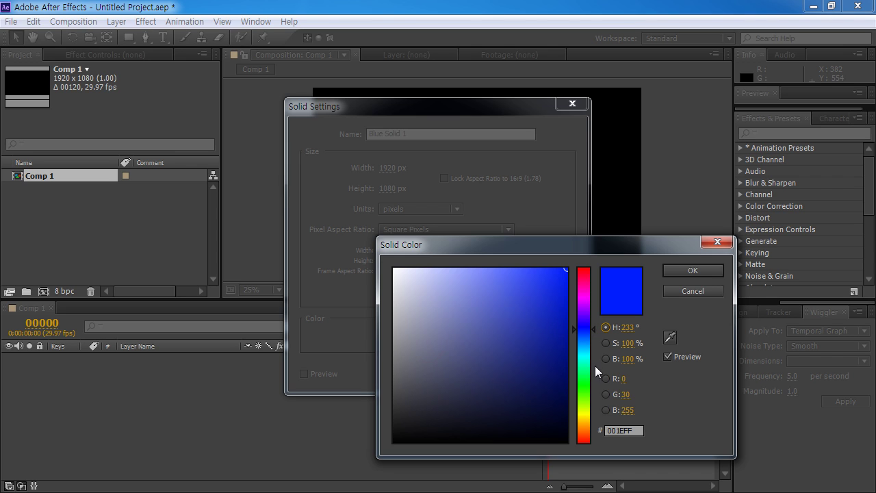
click(586, 345)
drag(513, 285, 506, 270)
click(692, 270)
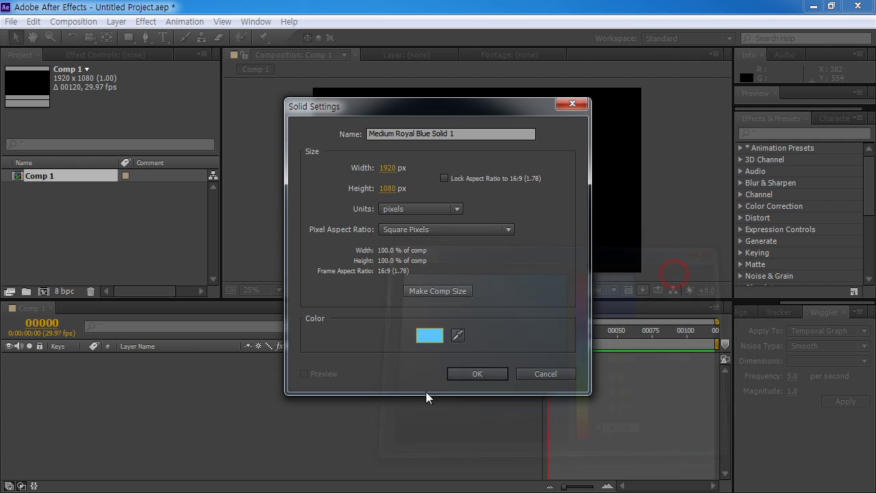
click(472, 134)
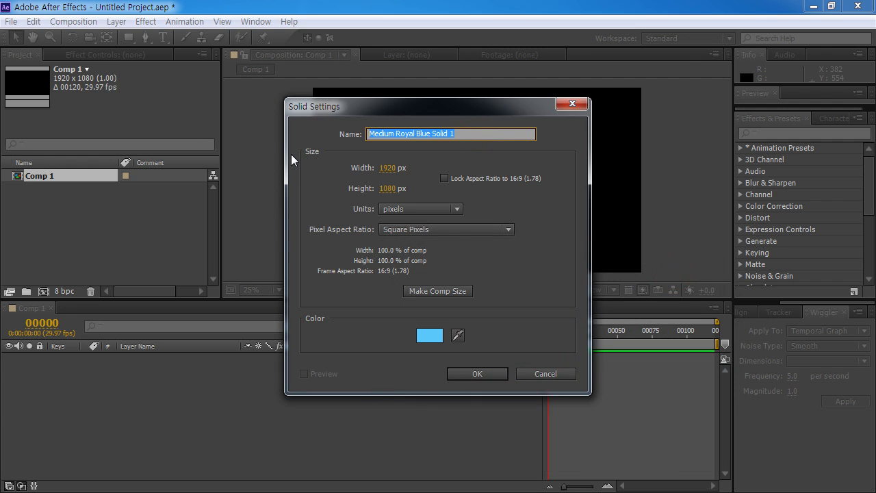
text(bg)
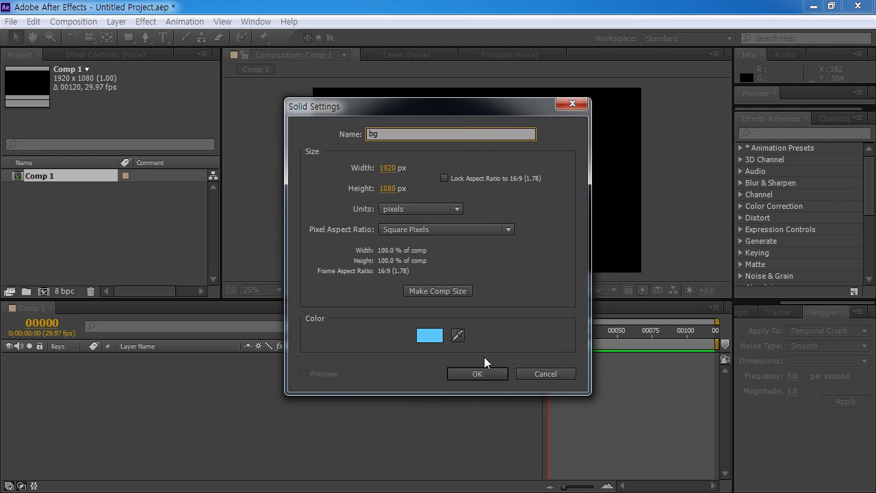
click(477, 373)
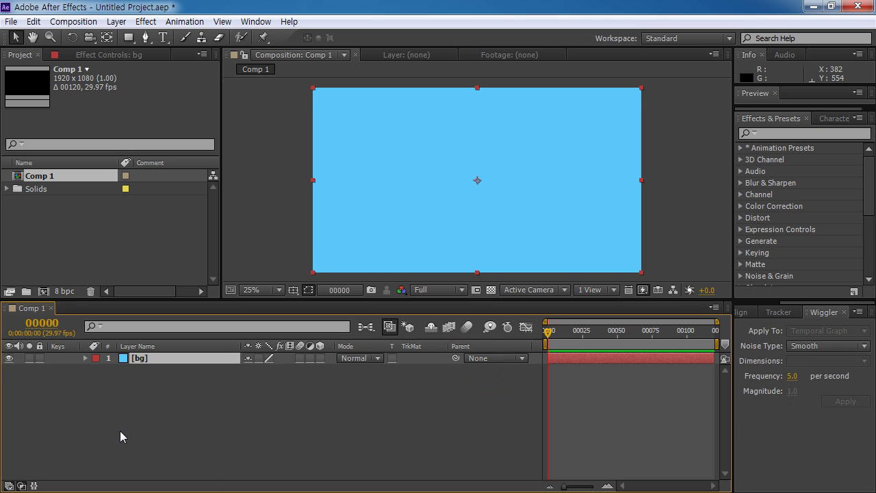
click(120, 431)
key(shift+F4)
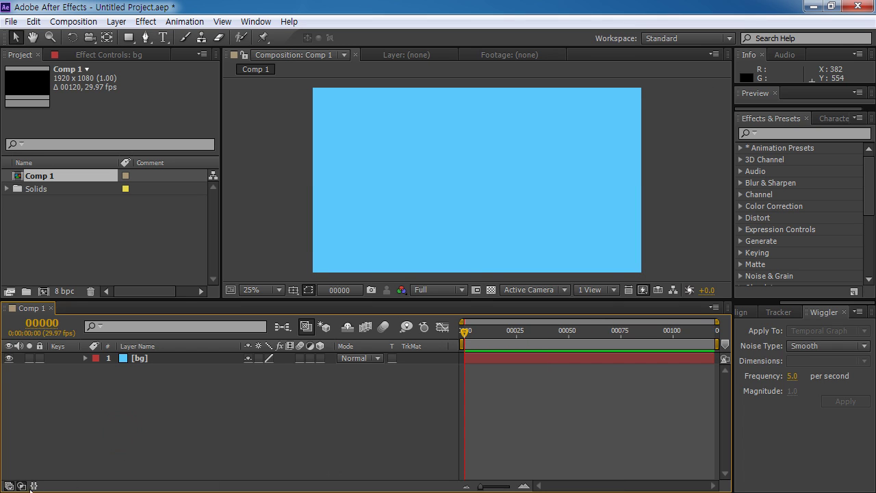
click(9, 485)
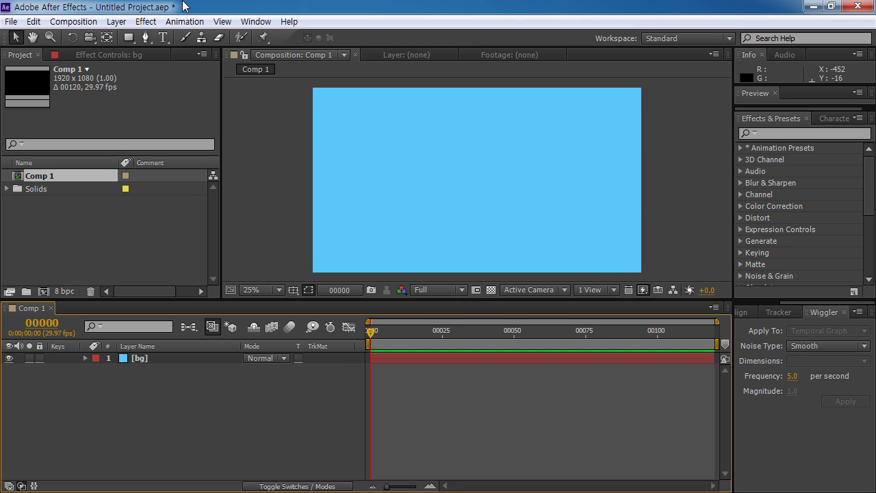
double_click(157, 228)
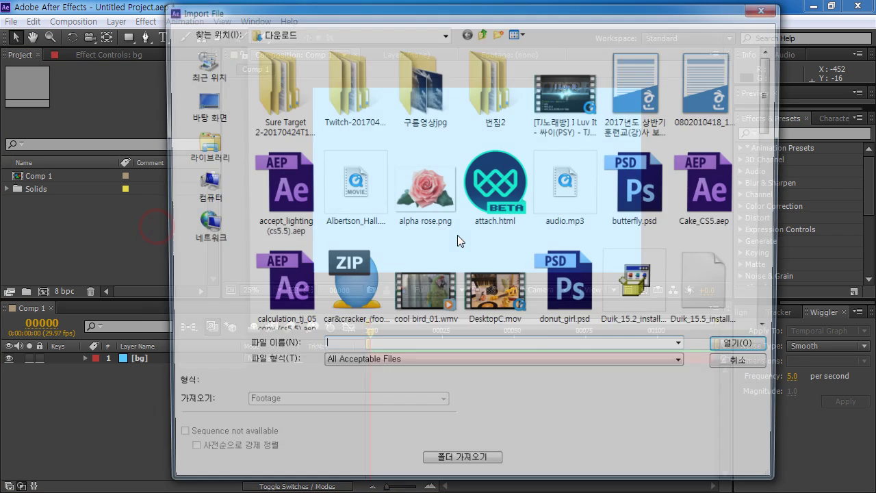
click(205, 185)
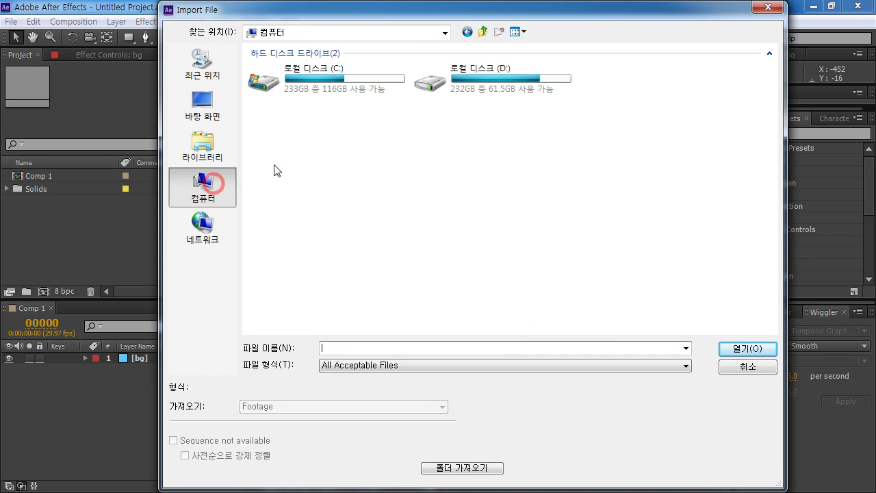
double_click(470, 91)
double_click(325, 66)
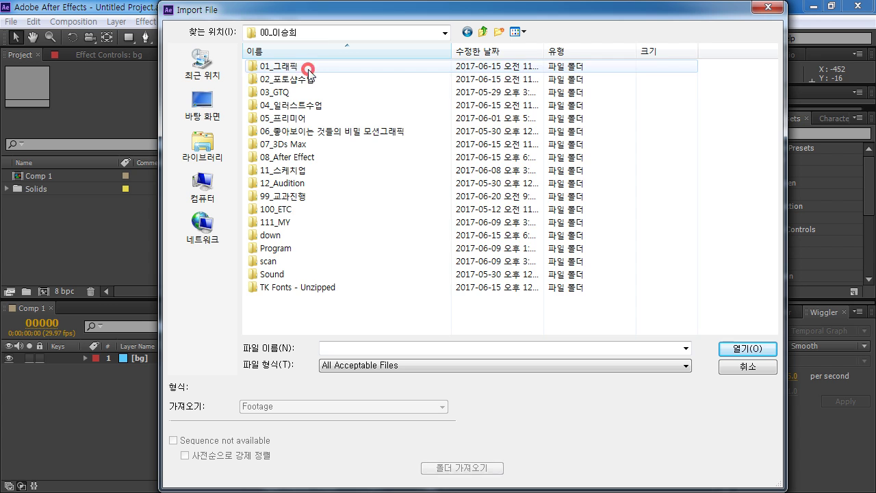
double_click(296, 157)
double_click(277, 90)
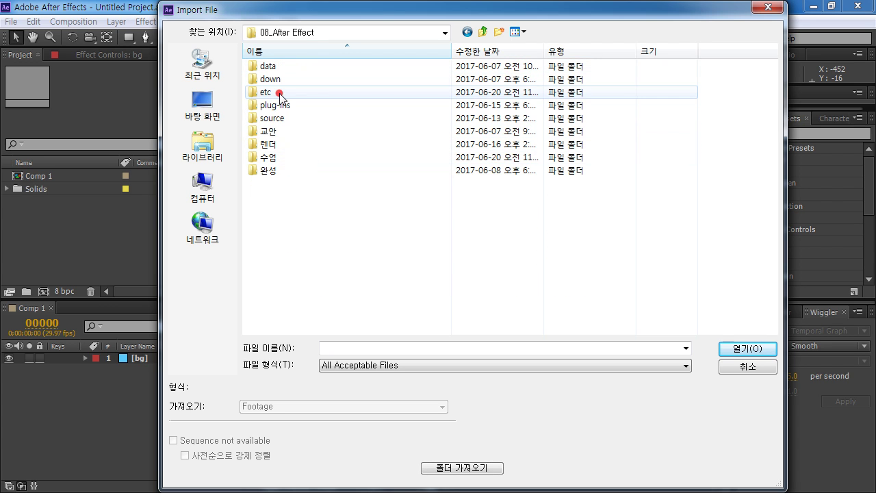
click(278, 119)
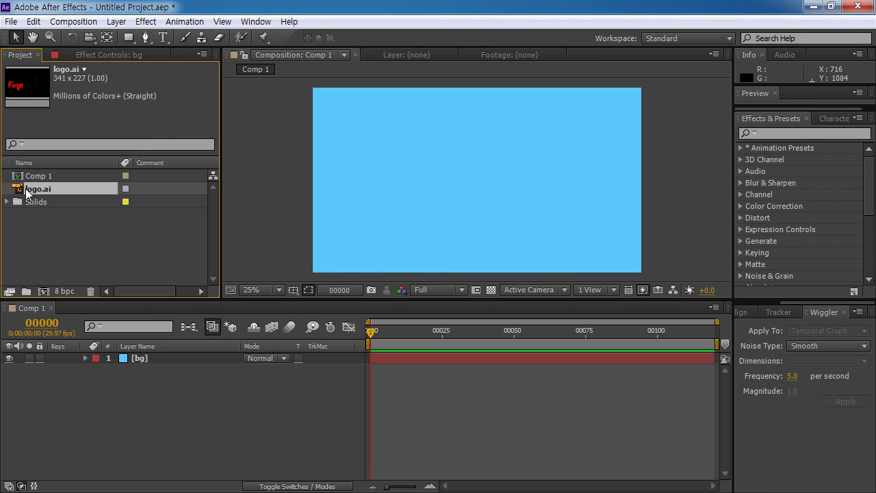
drag(28, 192, 178, 354)
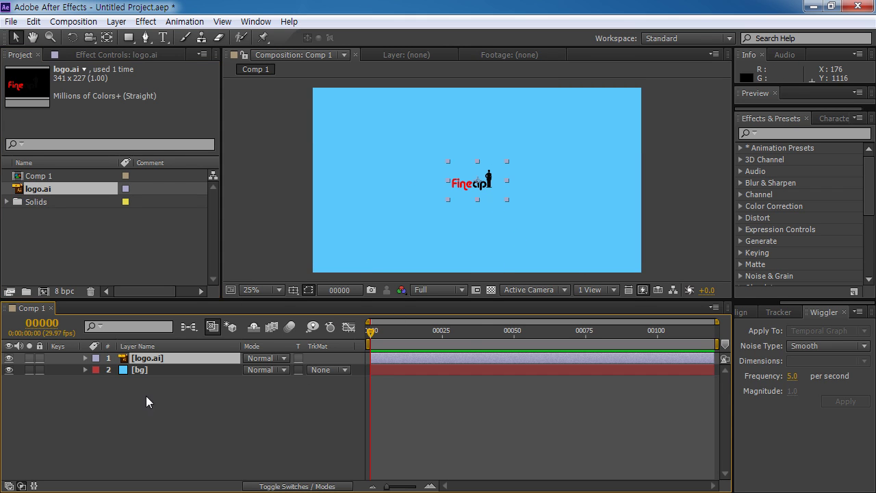
Step: Add a text layer below the logo containing the contact's e-mail address
click(192, 406)
scroll(479, 176, up, 2)
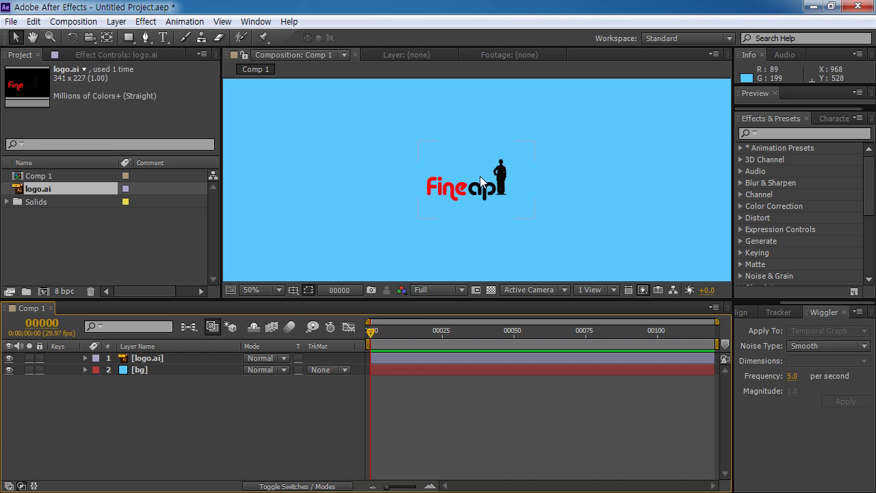
click(163, 38)
click(420, 223)
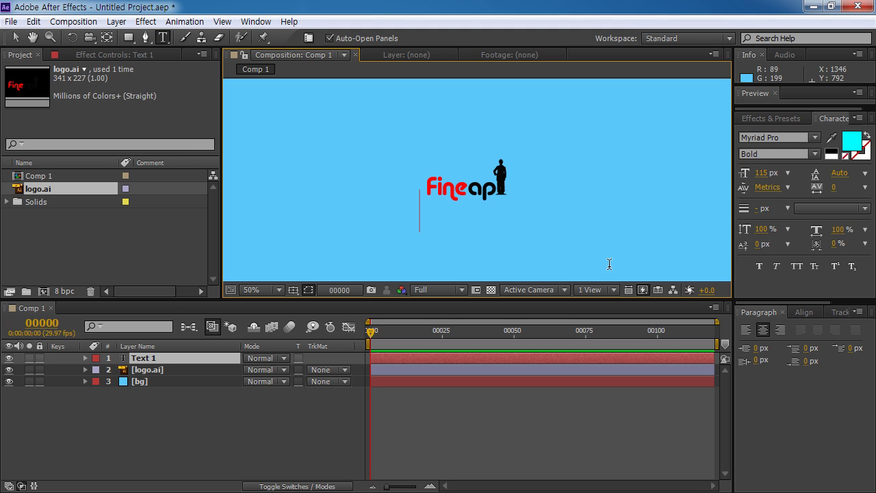
click(15, 37)
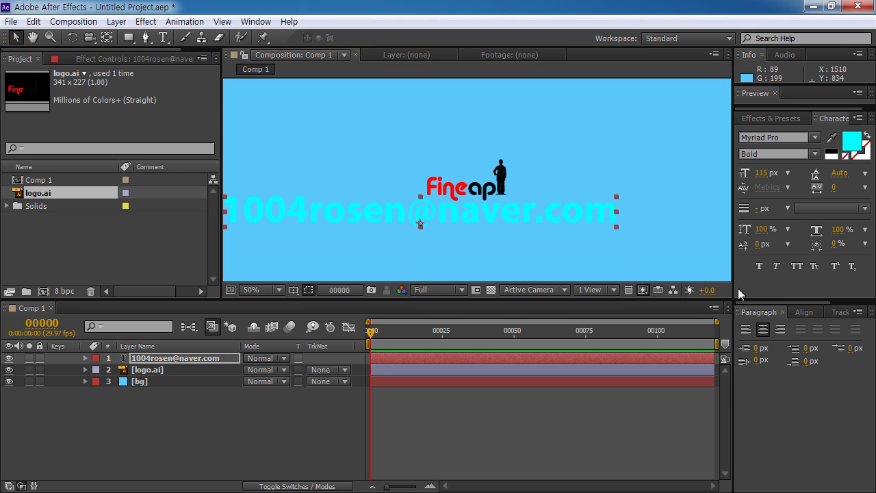
Step: Make the e-mail text white and shrink it to about 57 px
click(850, 141)
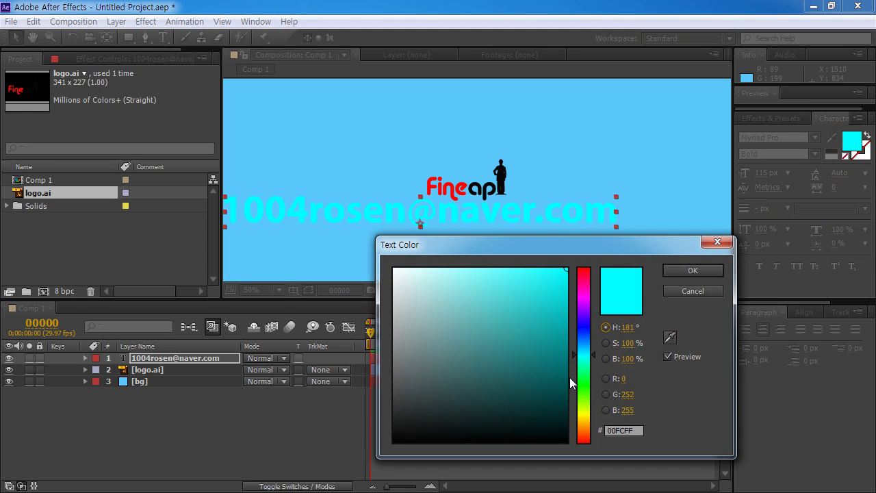
drag(583, 342, 590, 354)
drag(407, 284, 393, 268)
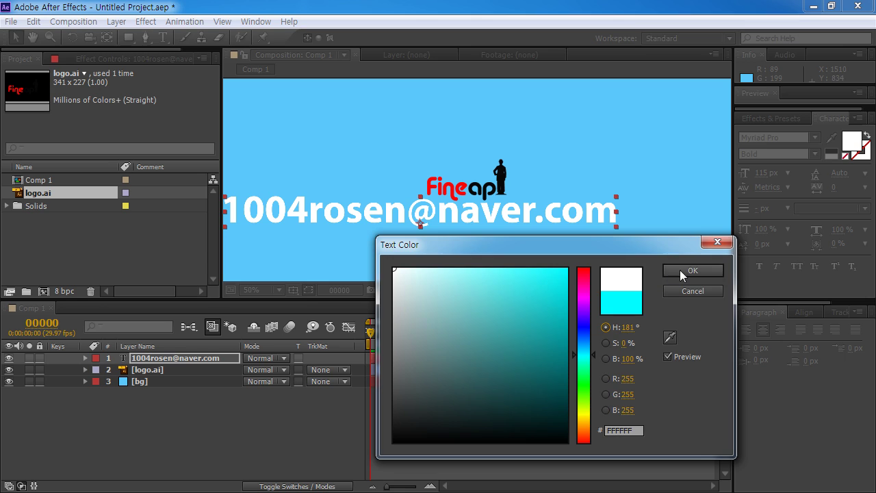
click(691, 271)
drag(765, 180, 731, 185)
Step: Set the e-mail text to Nirmala UI at 42 px
click(804, 138)
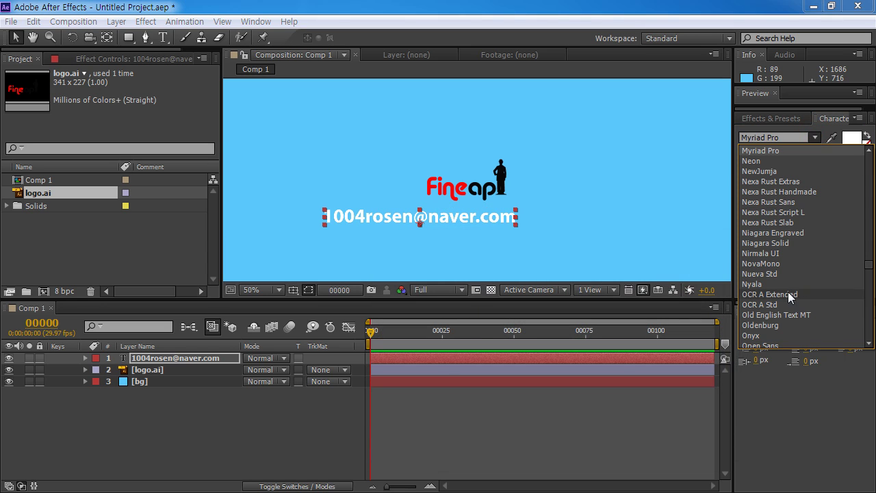
click(775, 252)
drag(482, 219, 520, 223)
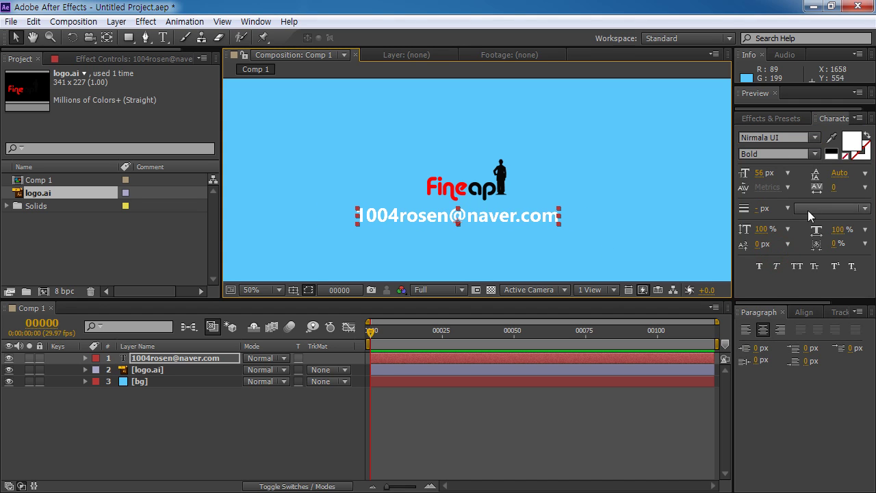
drag(762, 173, 758, 178)
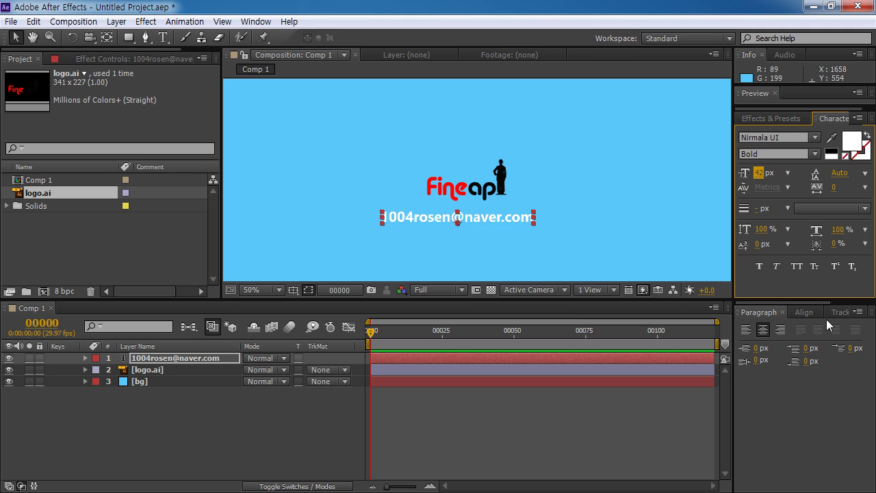
Step: Centre the e-mail text and the logo horizontally in the composition
click(804, 312)
click(772, 343)
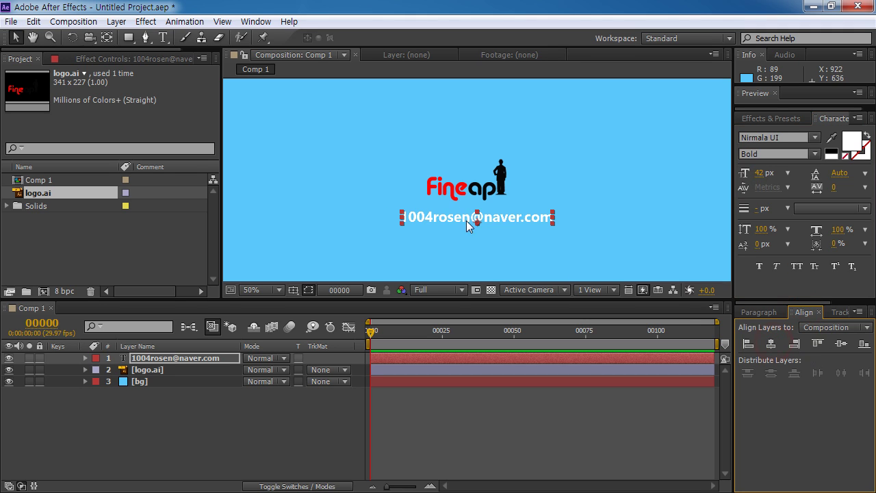
click(502, 167)
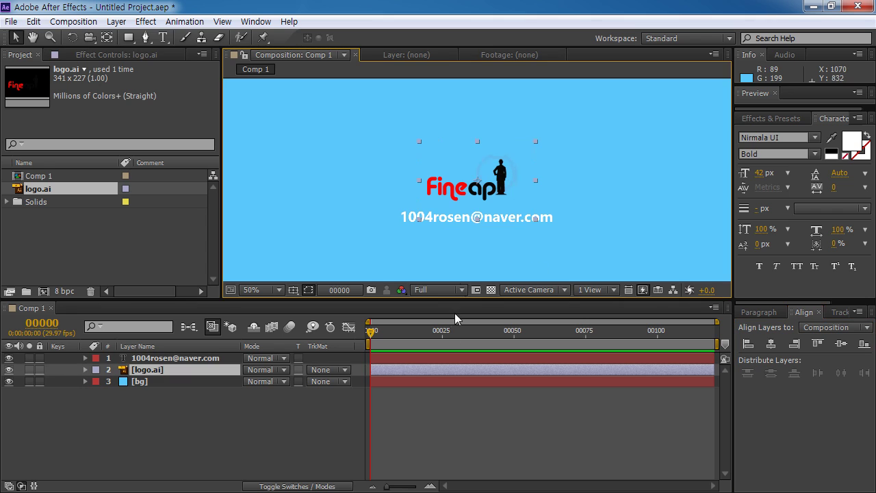
click(772, 343)
drag(502, 190, 513, 192)
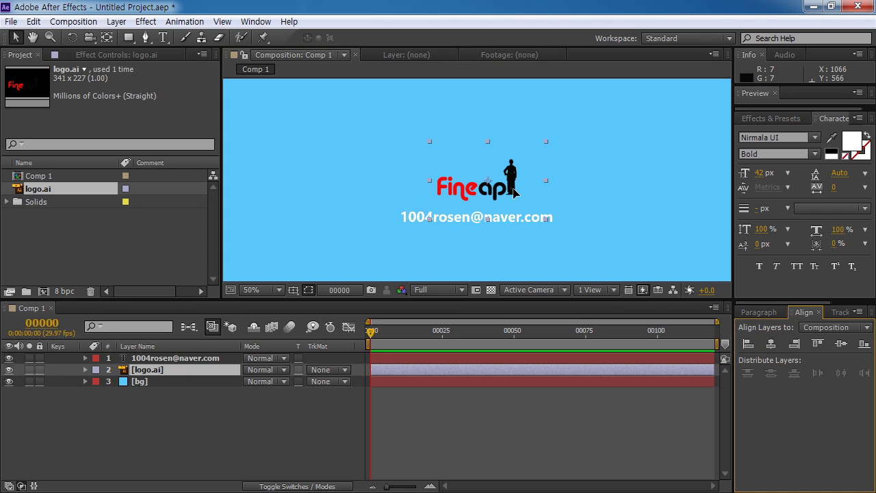
click(288, 424)
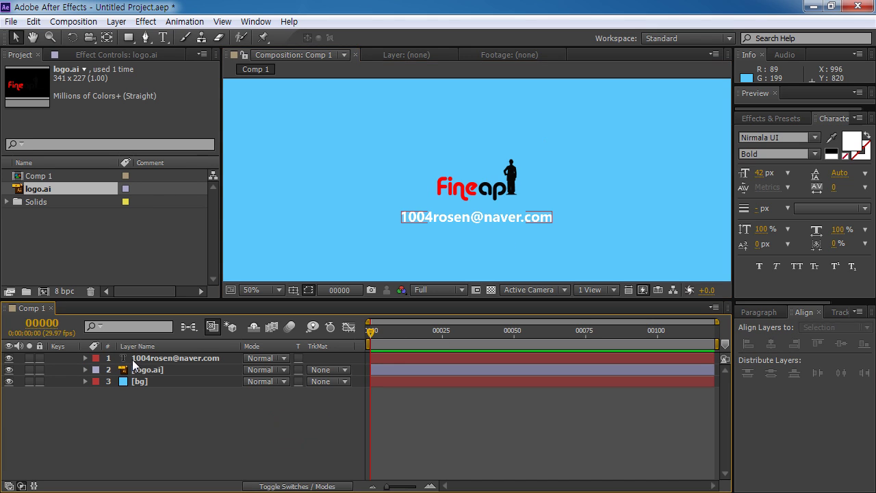
Step: Add a 'MOTION GRAPHIC ARTIST' title, centred horizontally just beneath the logo
click(163, 38)
click(374, 250)
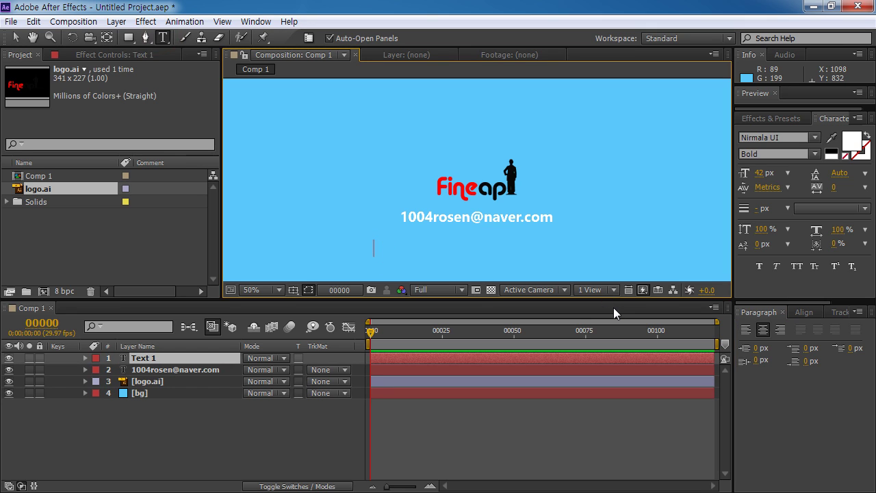
text(MOTION )
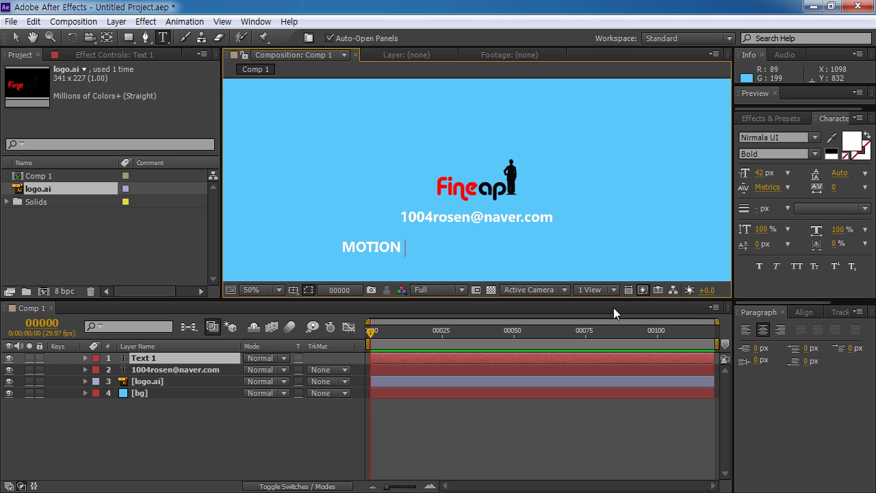
text(GRAPHIC)
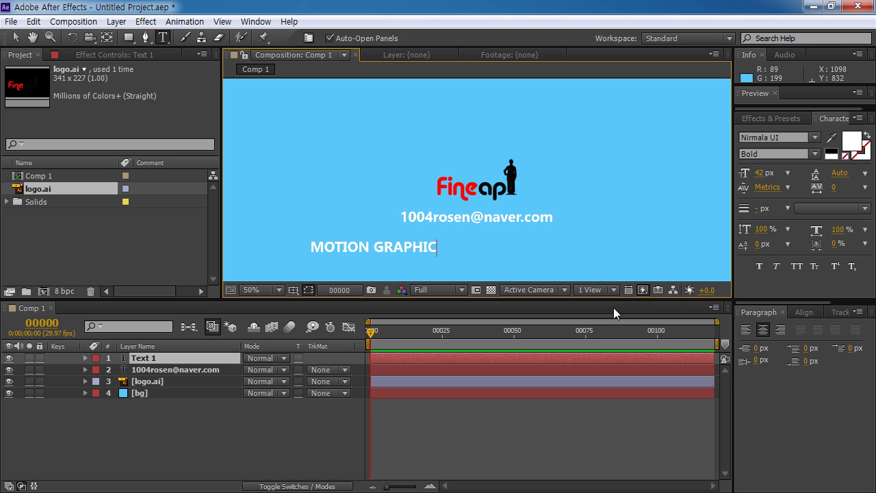
text( ARTIST)
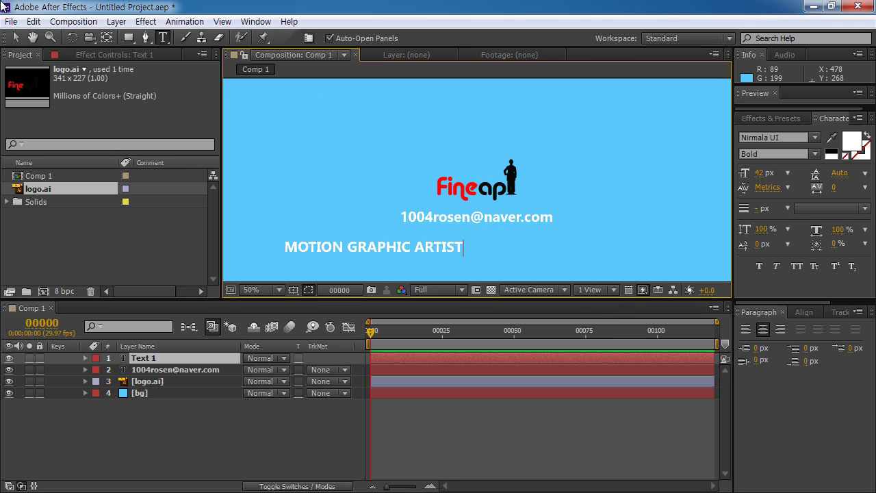
click(15, 38)
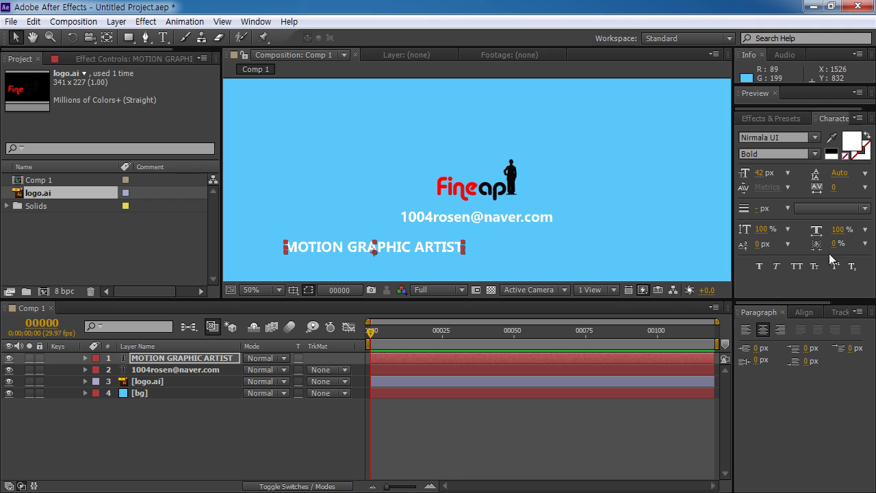
click(804, 312)
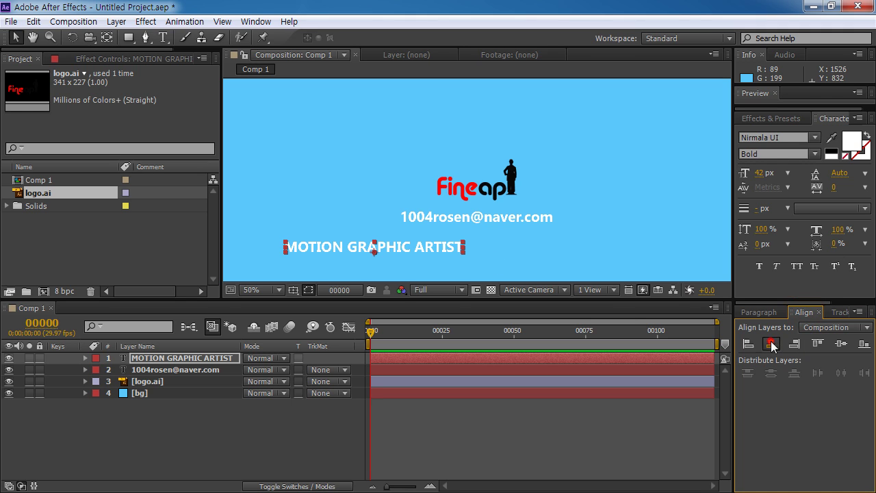
click(770, 344)
drag(459, 251, 492, 240)
Step: Reduce the e-mail text size to 32 px
click(481, 218)
click(755, 173)
text(32)
key(Return)
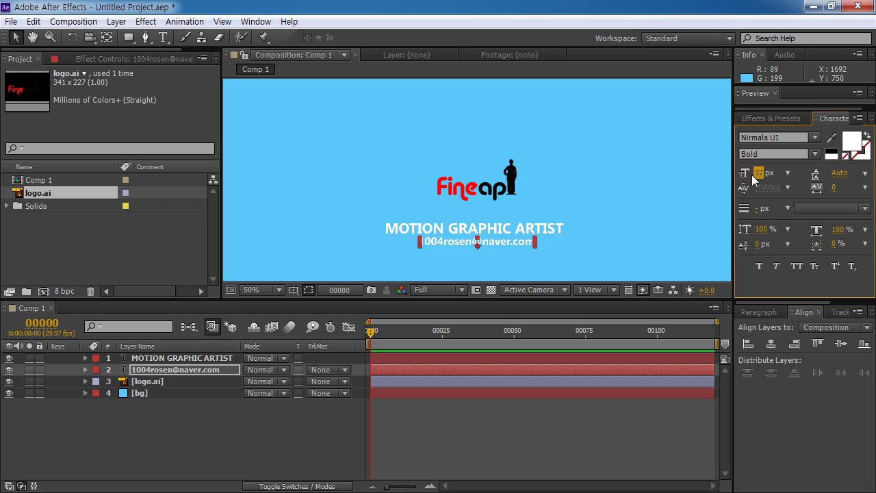
click(175, 417)
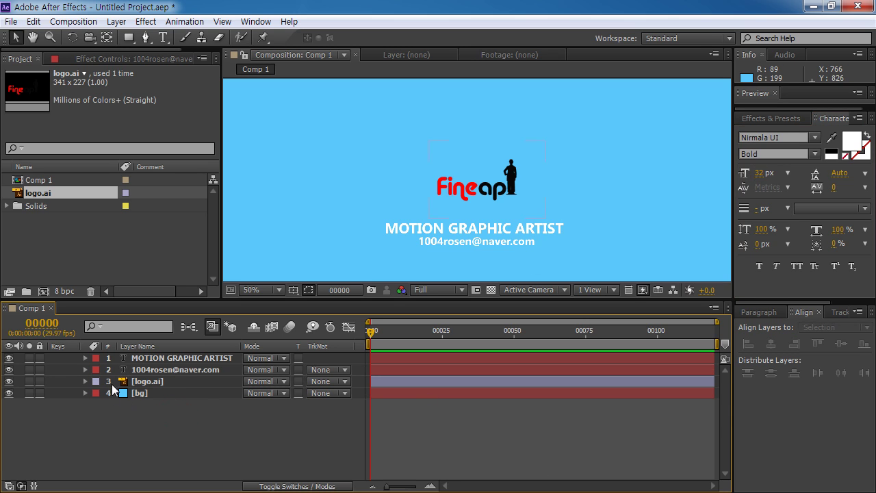
Step: Nudge the title and e-mail layers upward together
click(151, 358)
ctrl+click(147, 370)
key(Up)
key(Up)
key(Up)
key(Up)
key(Up)
key(Up)
key(Up)
key(Up)
key(Up)
key(Up)
key(Up)
key(Up)
key(Up)
key(Up)
key(Up)
key(Up)
key(Up)
key(Up)
key(Up)
key(Up)
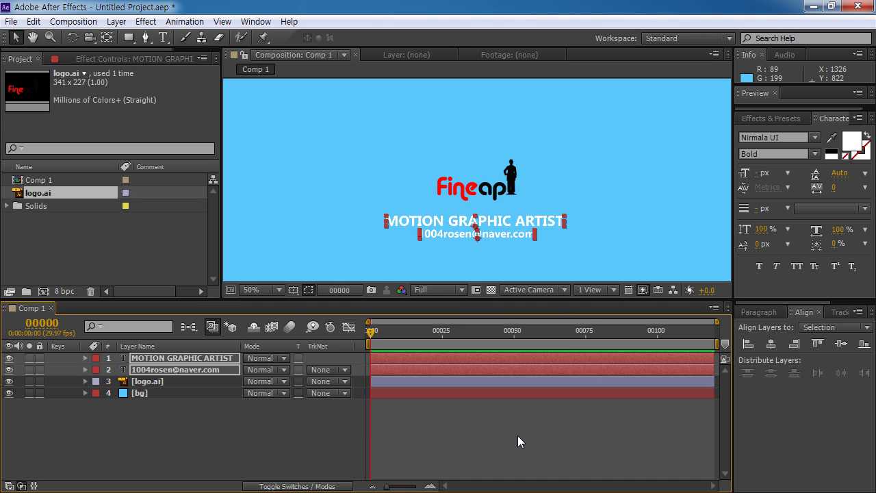
click(518, 435)
Step: Fit the composition in the viewer, then return to 50% magnification
click(273, 291)
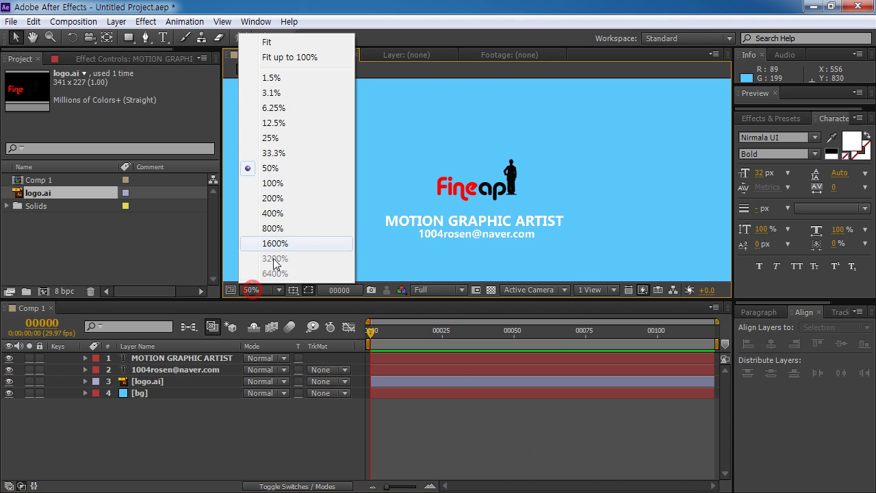
click(281, 40)
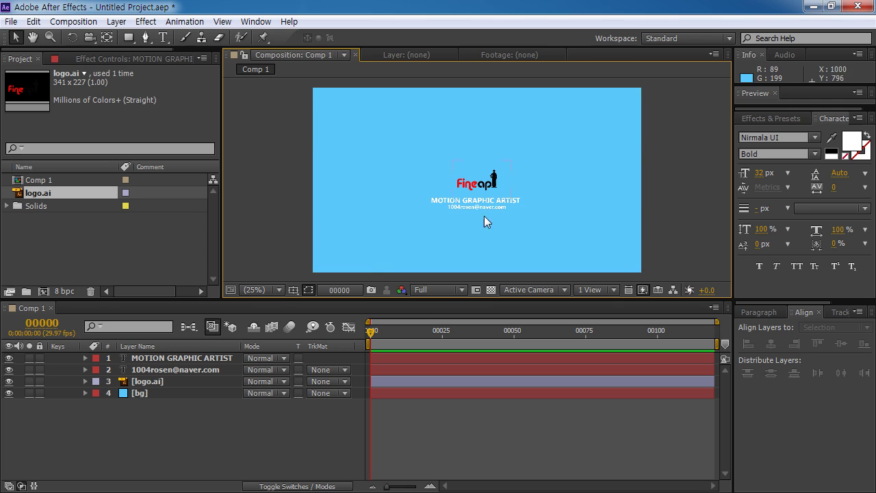
click(266, 289)
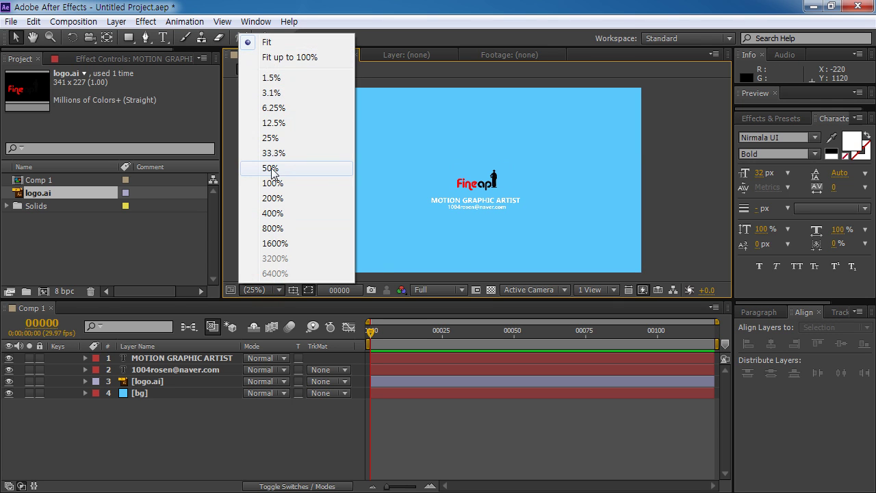
click(268, 168)
Step: Pre-compose the title, e-mail and logo layers into a composition named logo
click(139, 358)
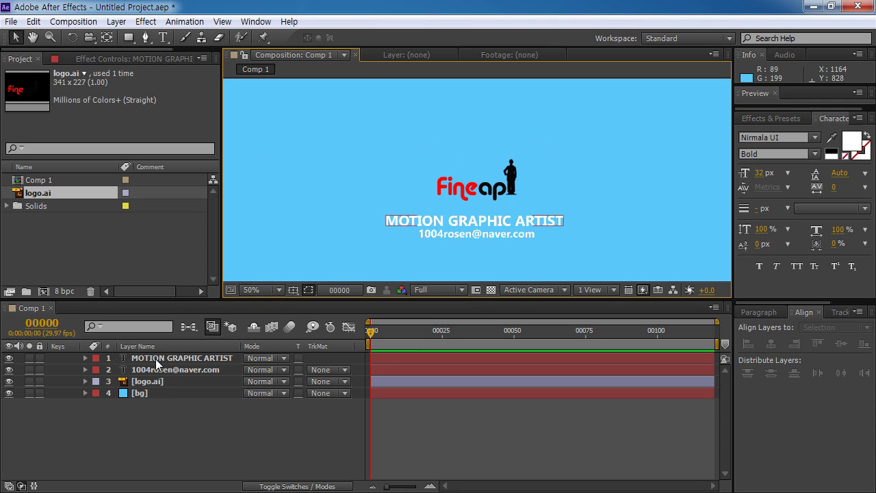
ctrl+click(154, 369)
ctrl+click(165, 381)
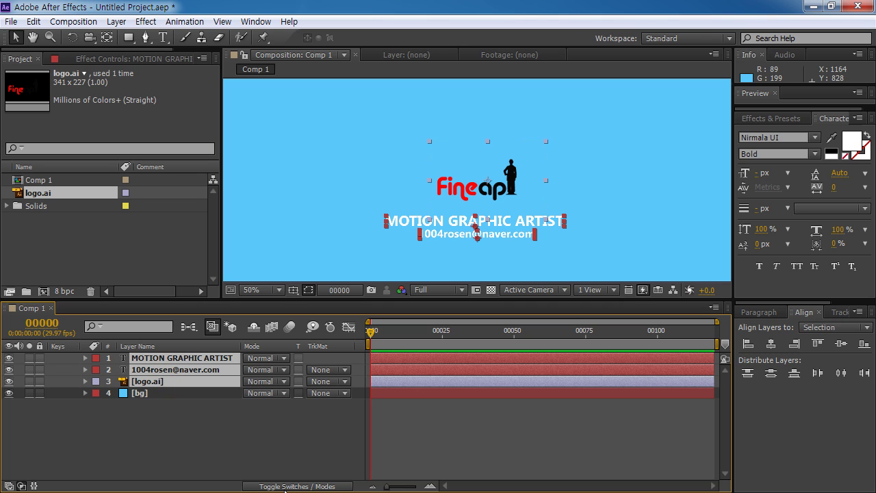
right_click(176, 380)
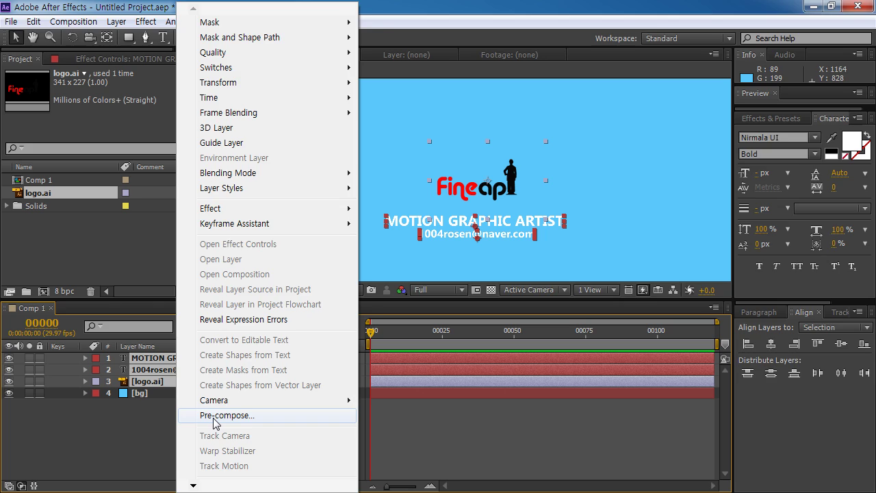
click(188, 415)
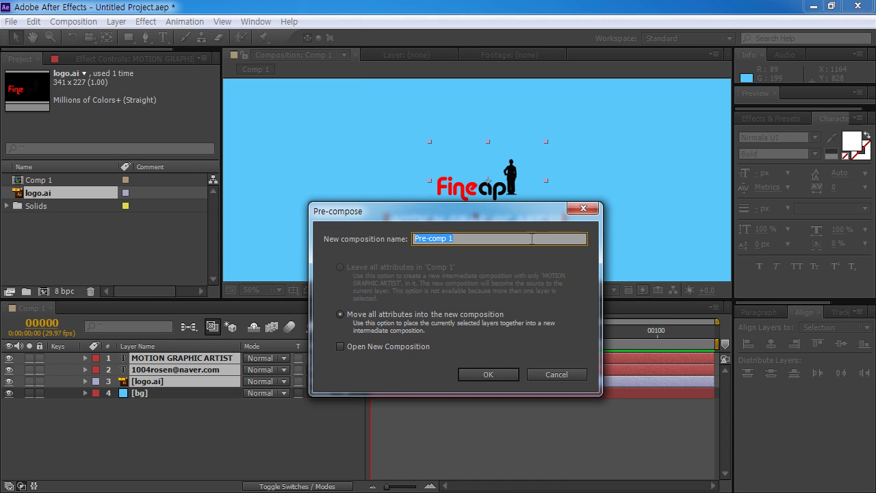
key(BackSpace)
click(489, 374)
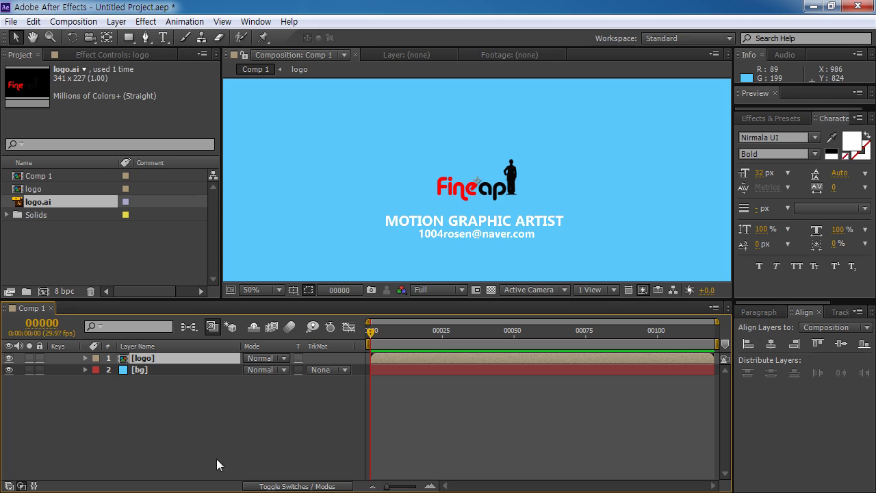
click(196, 411)
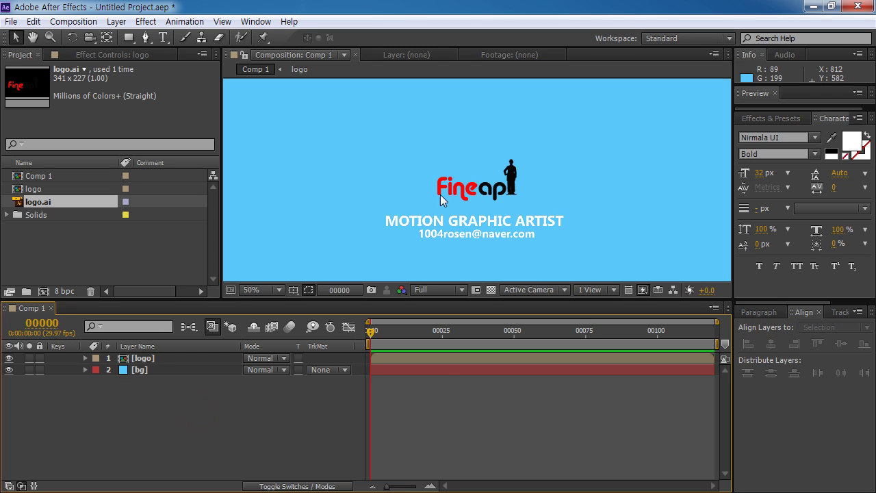
Step: Draw a wide thin green rectangle bar across the top of the logo
click(129, 37)
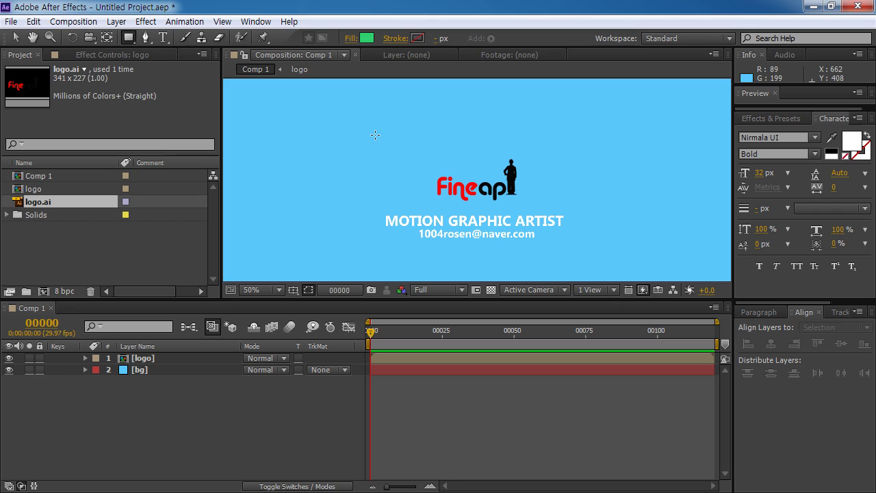
drag(375, 138, 577, 157)
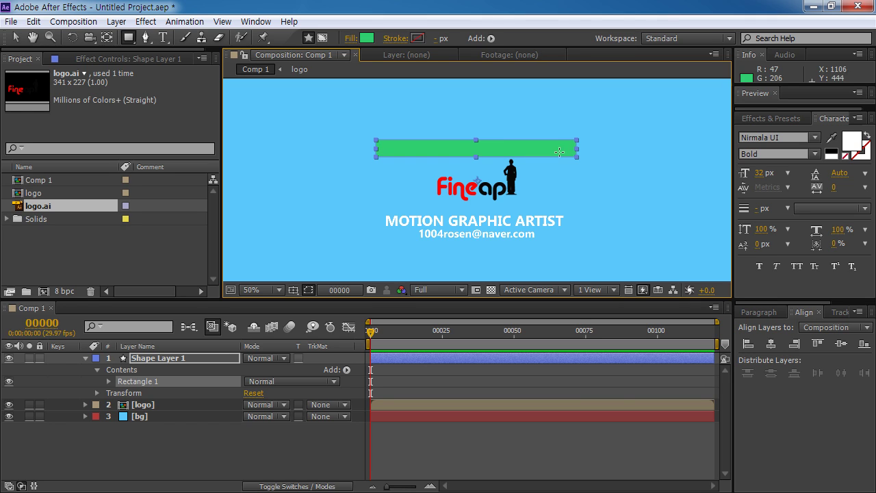
click(14, 38)
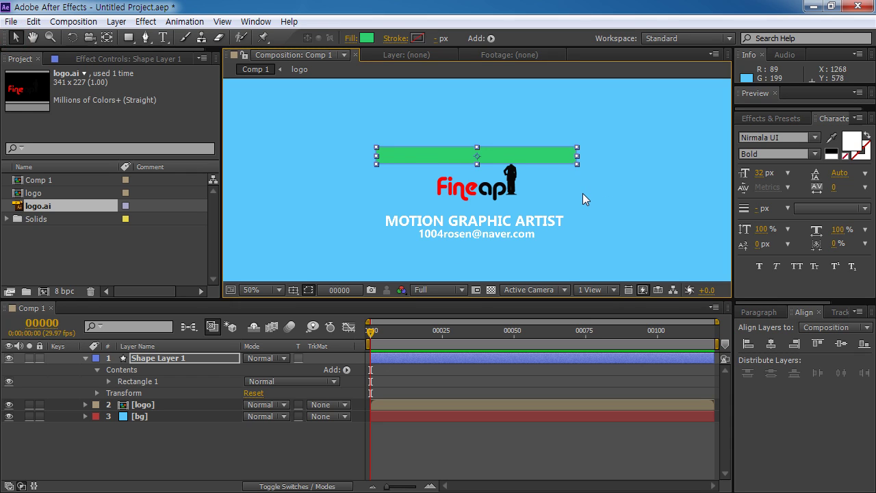
key(shift+Down)
key(shift+Down)
key(shift+Down)
key(shift+Down)
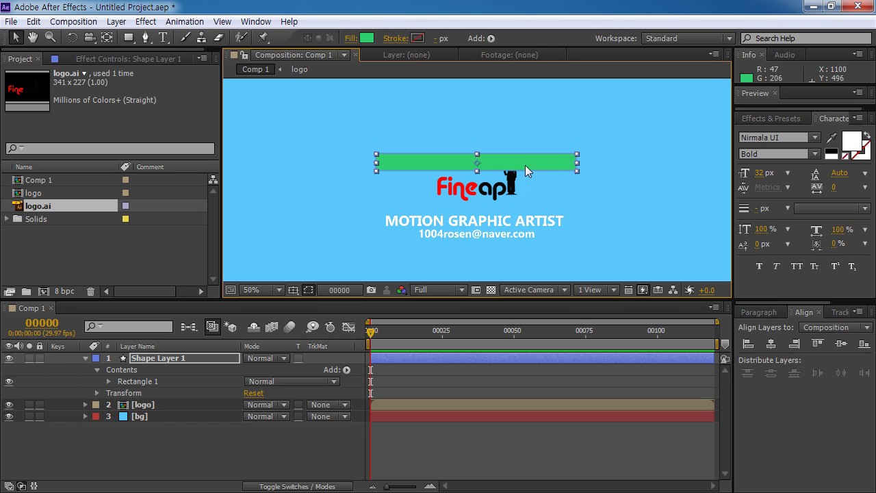
Step: Select Shape Layer 1 and move the playhead to frame 40
click(159, 358)
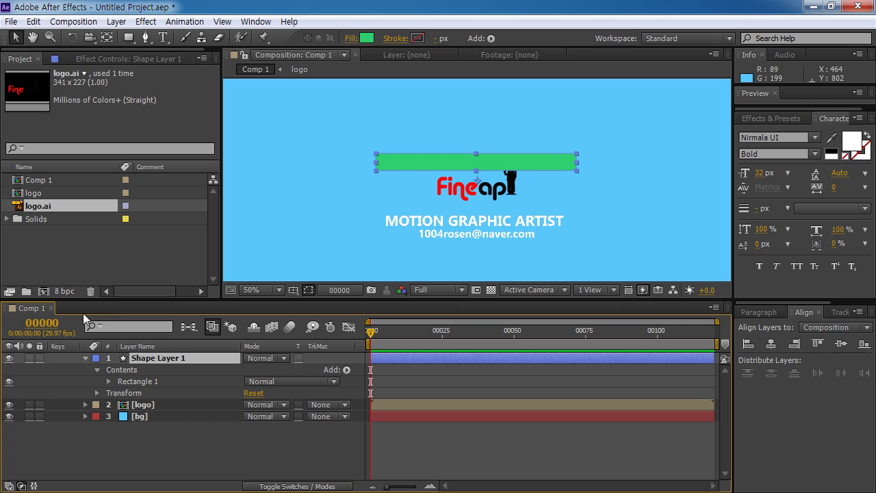
click(41, 322)
text(40)
key(Return)
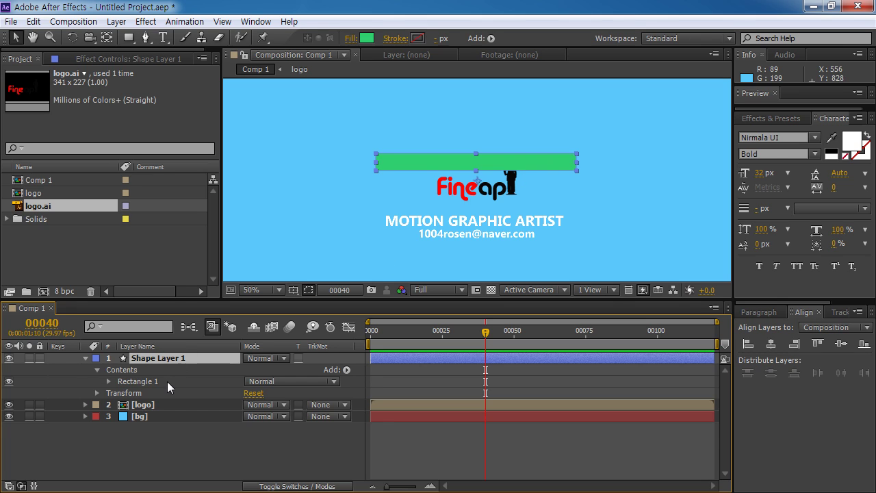
Step: Duplicate the green bar twice, stacking each copy below the previous one
key(ctrl+d)
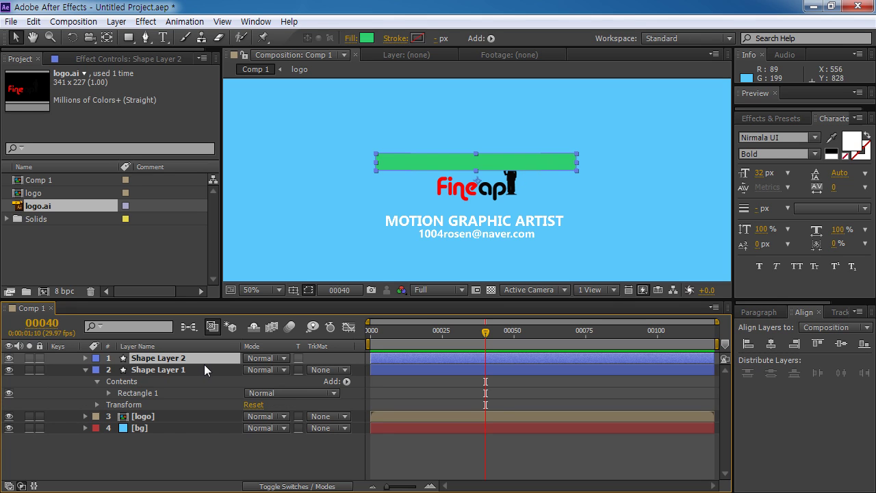
key(shift+Down)
key(shift+Down)
key(shift+Down)
key(shift+Down)
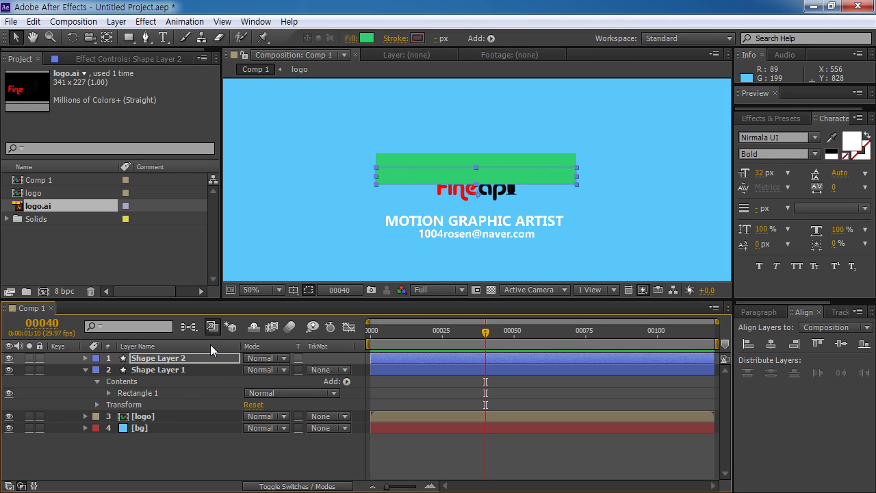
key(ctrl+d)
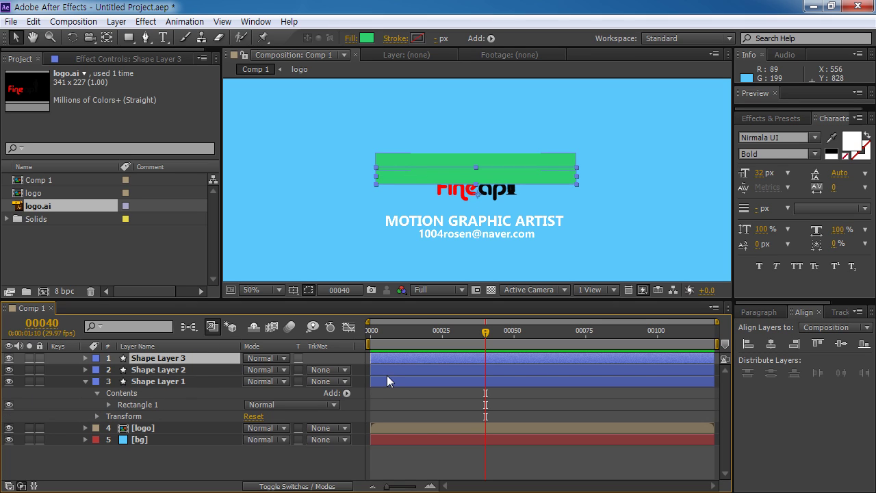
key(shift+Down)
key(shift+Down)
key(shift+Down)
key(shift+Down)
key(shift+Down)
key(shift+Down)
key(shift+Up)
key(shift+Up)
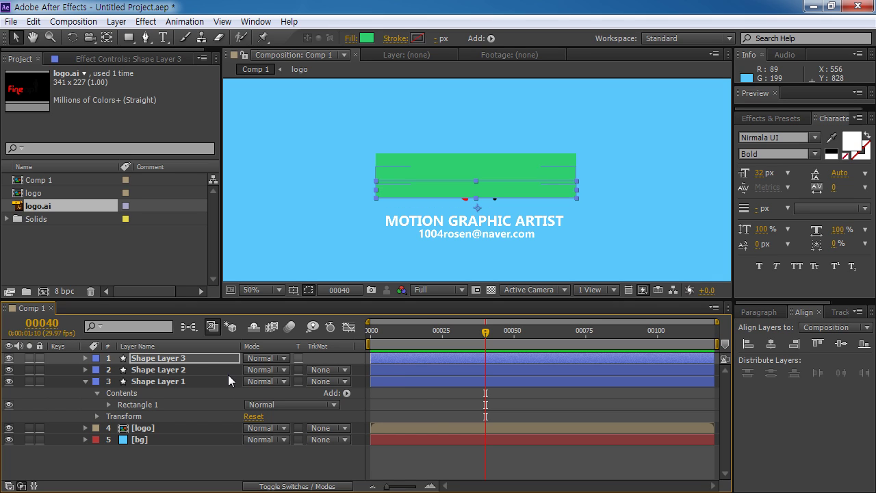
Step: Add three more stacked bar copies, then select all six Shape Layers
key(ctrl+d)
key(shift+Down)
key(shift+Down)
key(shift+Down)
key(shift+Down)
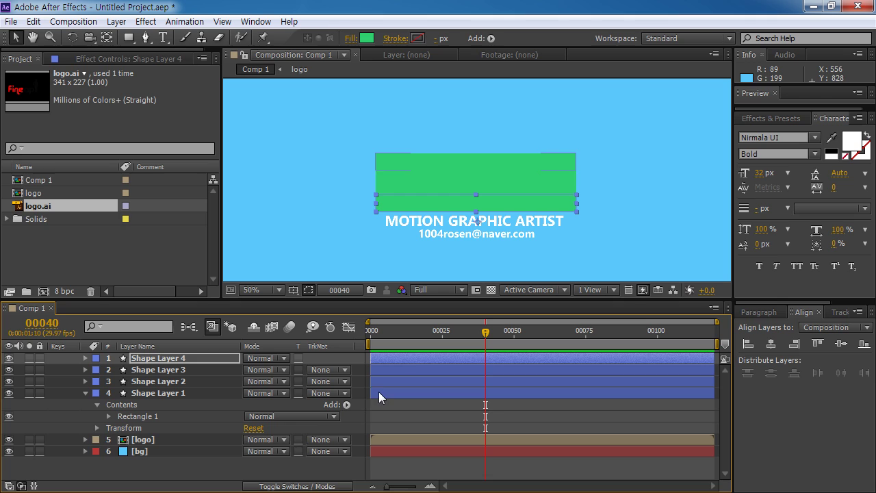
key(ctrl+d)
key(shift+Down)
key(shift+Down)
key(shift+Down)
key(shift+Down)
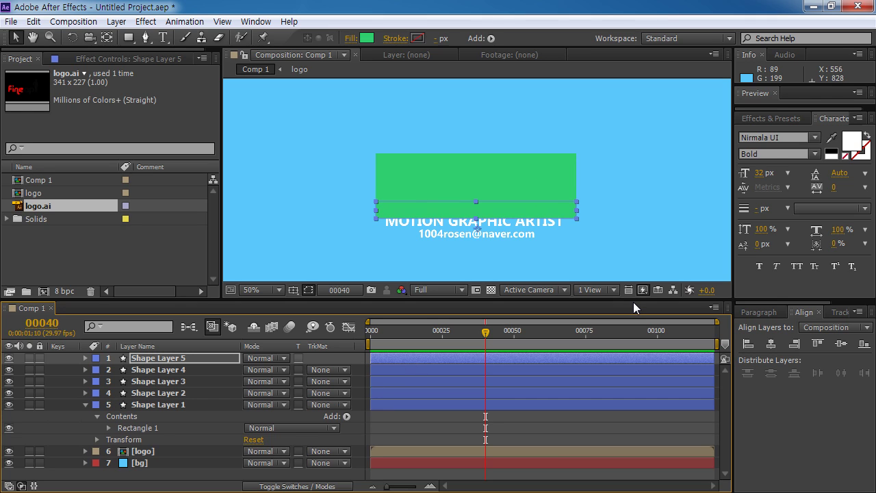
key(ctrl+d)
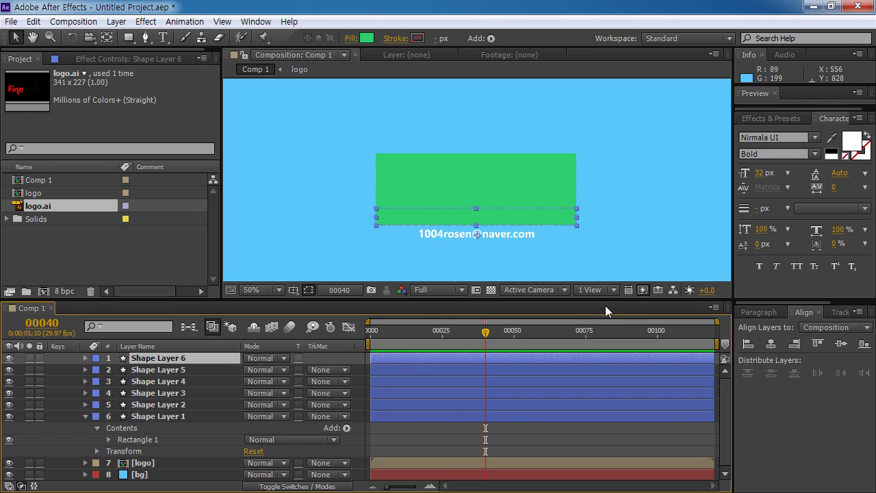
key(shift+Down)
key(shift+Down)
key(shift+Down)
key(shift+Down)
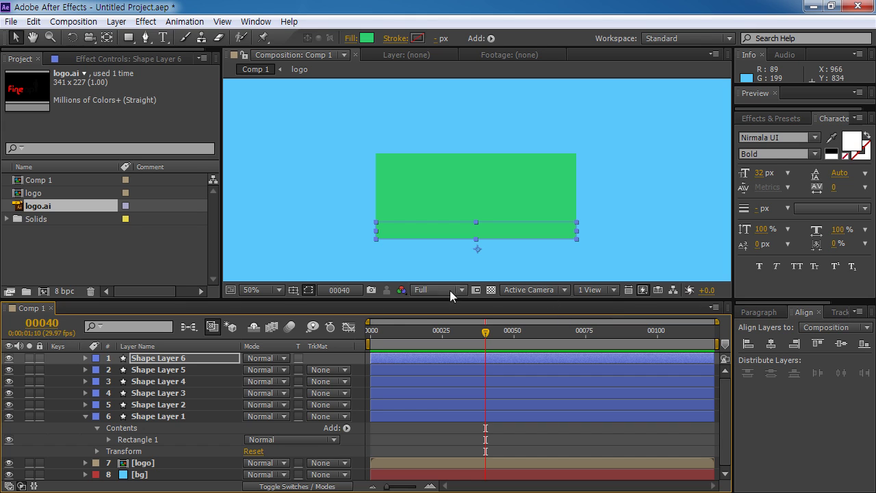
click(180, 415)
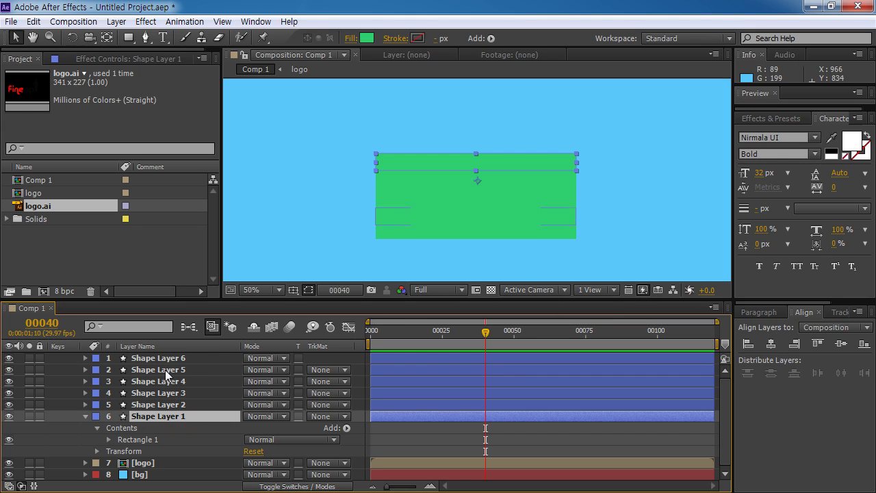
shift+click(189, 358)
Step: Set Position keyframes on all six bars at frame 40
key(p)
scroll(477, 436, down, 1)
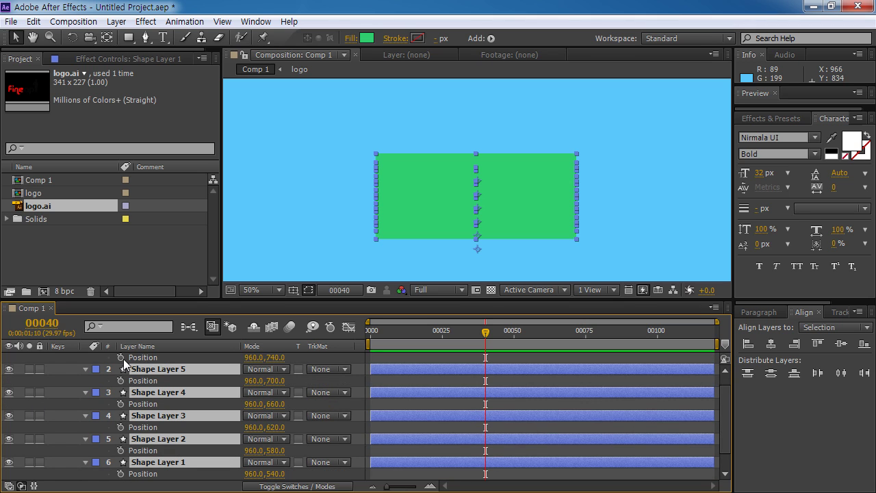
click(120, 357)
drag(252, 301, 260, 243)
Step: At frame 0, slide Shape Layer 1 off to the left
click(162, 472)
click(171, 427)
drag(485, 286, 370, 286)
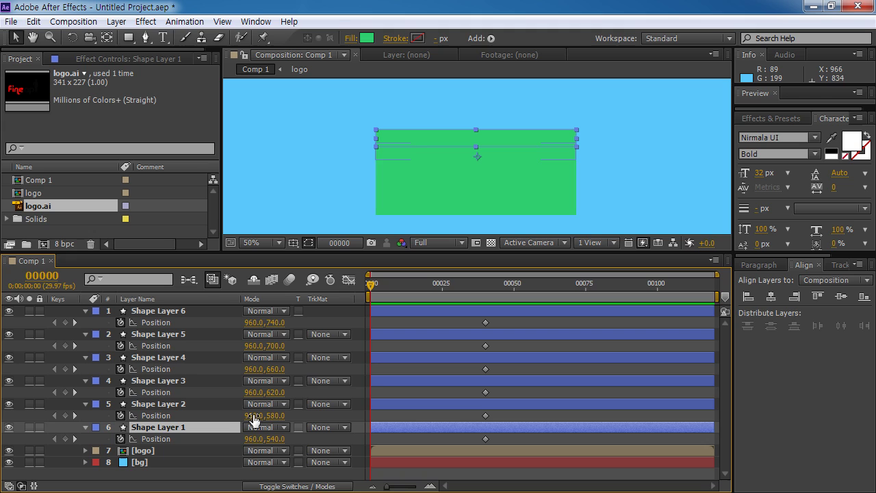
drag(255, 439, 366, 439)
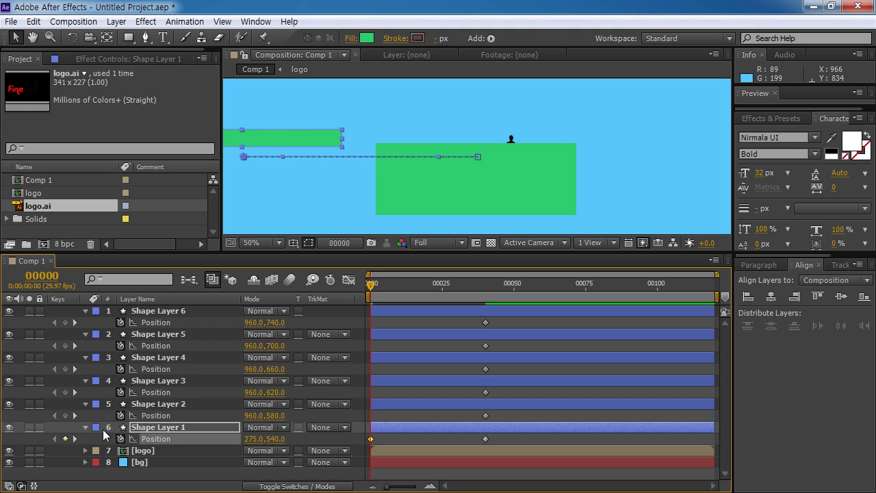
Step: At frame 0, set Position X to 275 for Shape Layers 1, 3 and 5
click(253, 439)
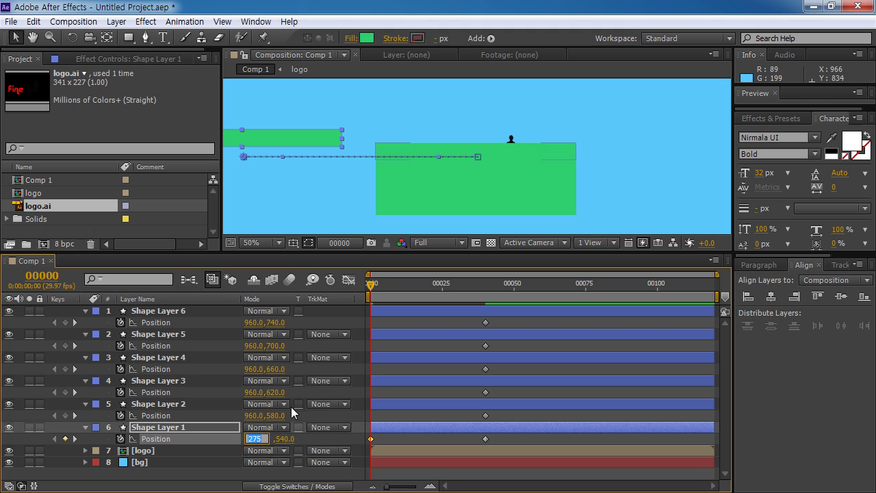
click(156, 392)
click(253, 392)
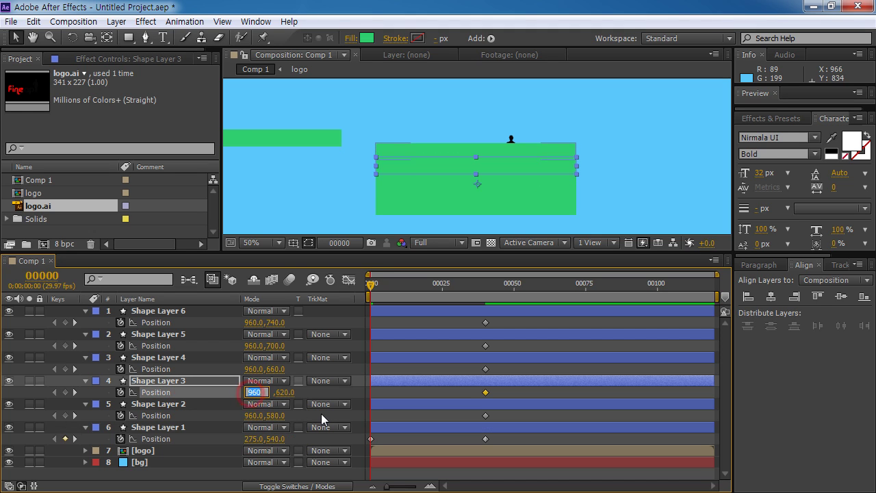
text(275)
key(Return)
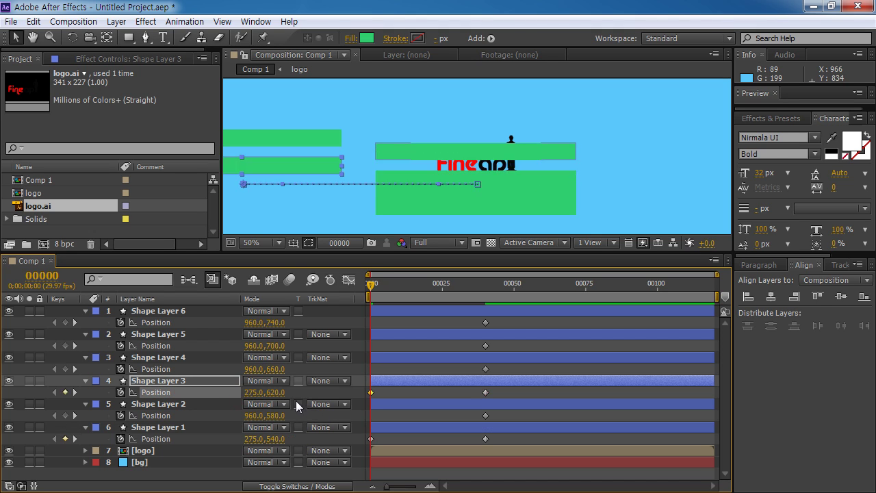
click(181, 335)
click(253, 346)
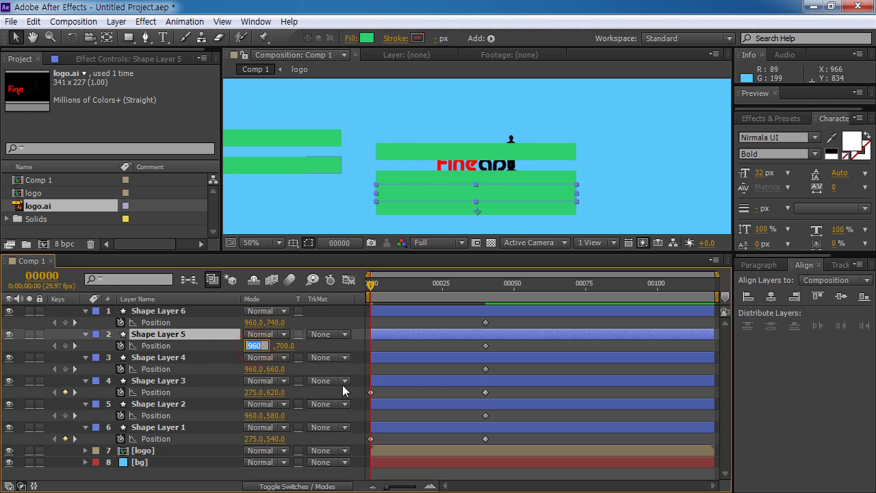
text(275)
key(Return)
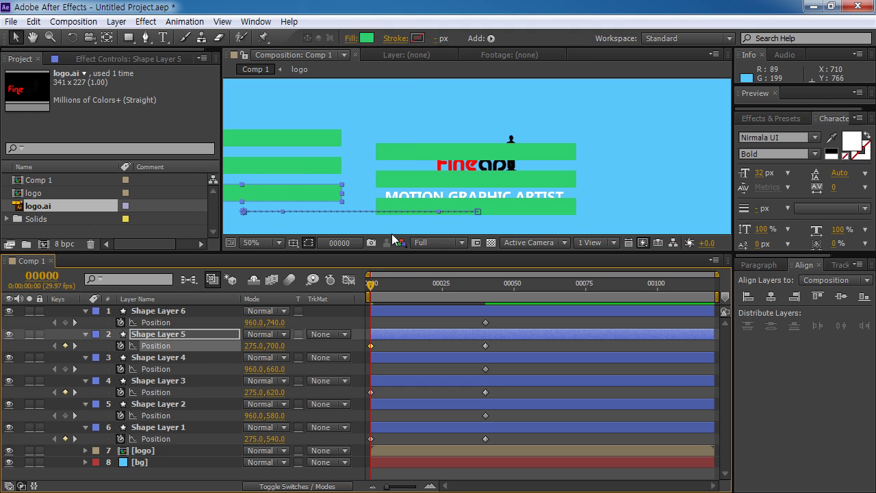
Step: Set Position X to 1674 for Shape Layers 2, 4 and 6, then select all Position keyframes
click(171, 405)
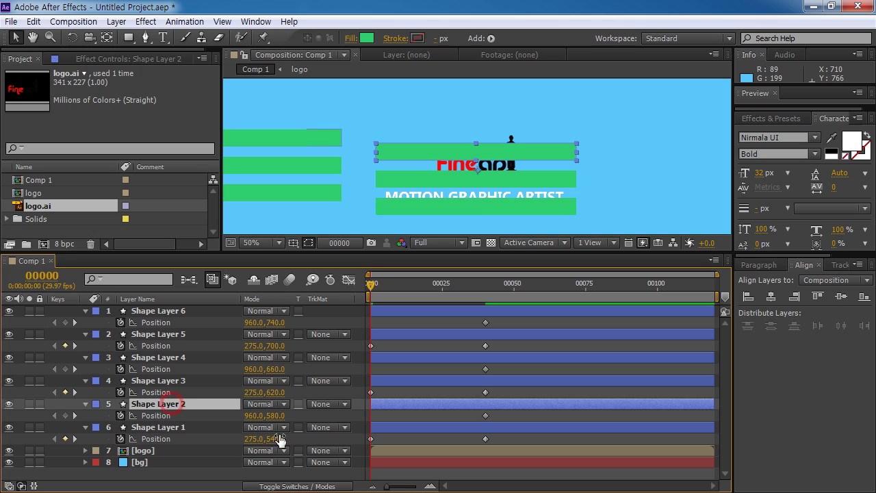
drag(248, 420, 717, 420)
click(255, 416)
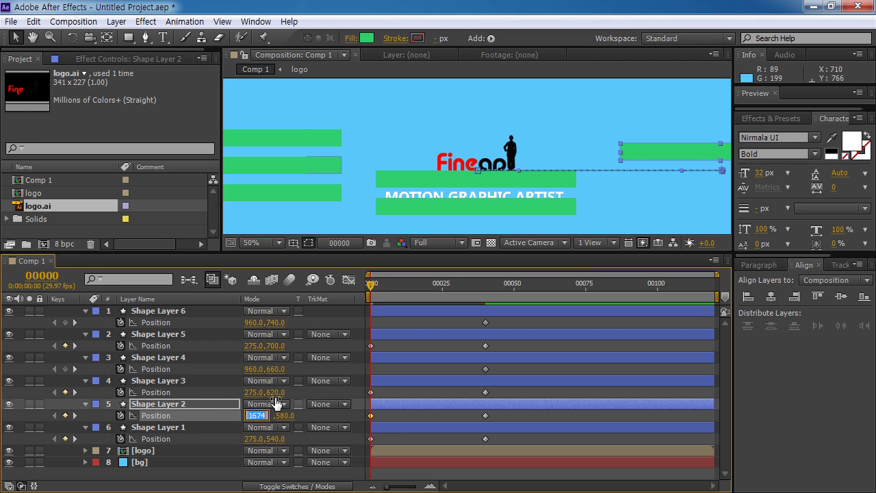
click(153, 369)
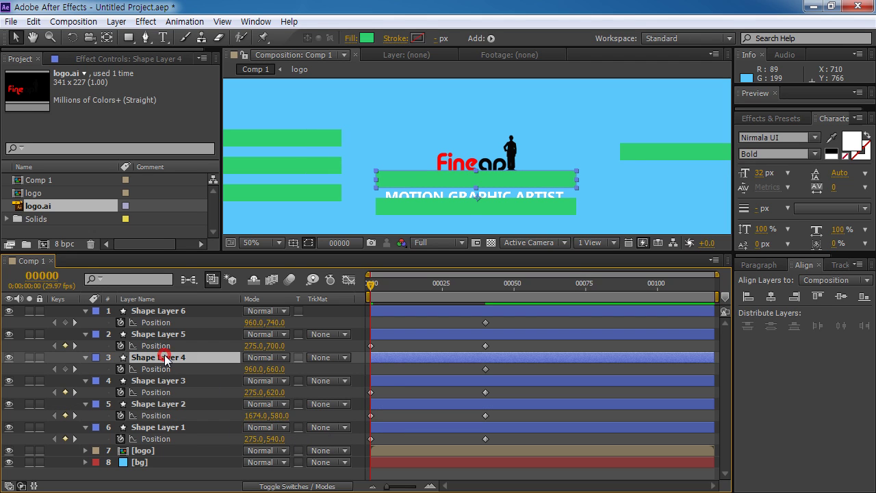
click(253, 369)
text(1674)
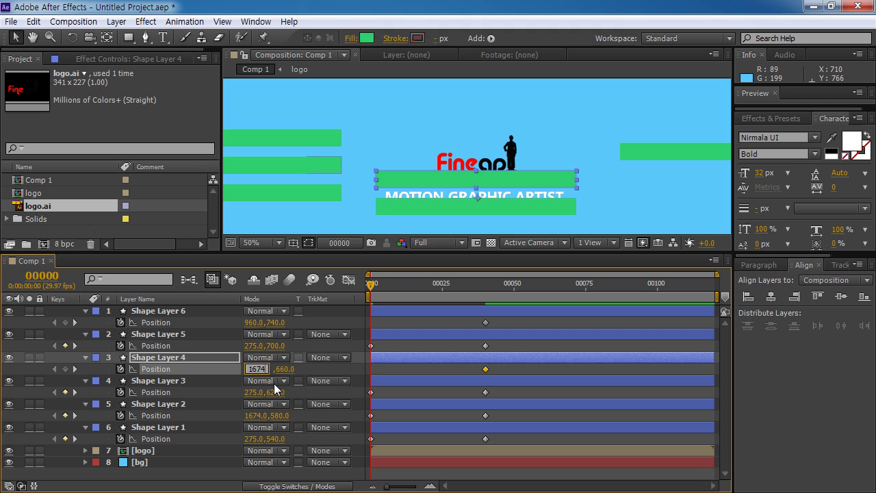
key(Return)
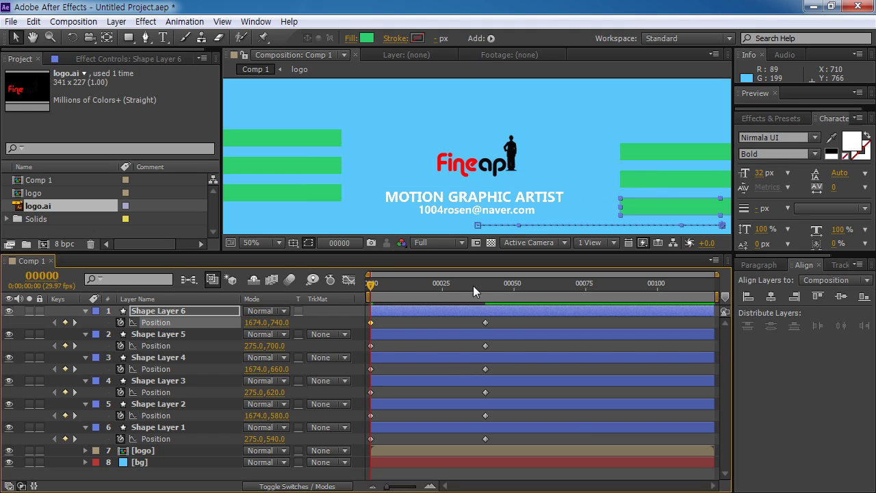
click(505, 446)
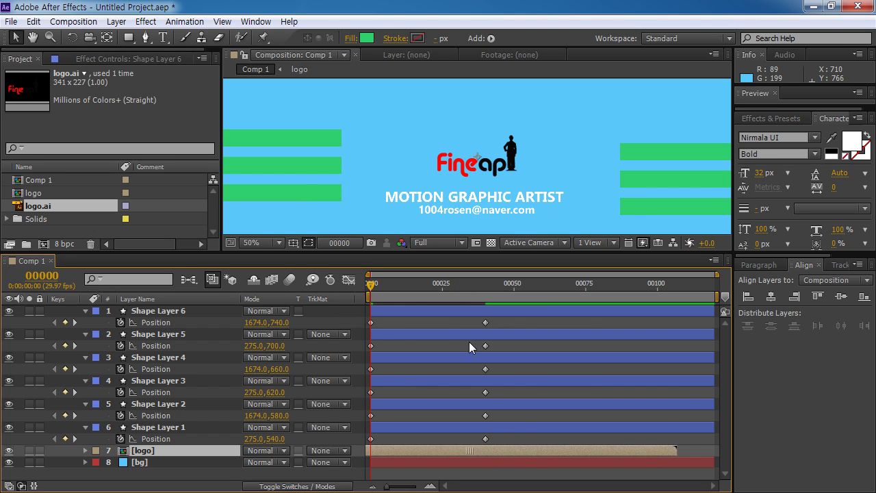
drag(510, 440, 355, 305)
Step: Apply Easy Ease to all Position keyframes and start Shape Layer 2 at frame 8
key(F9)
click(509, 443)
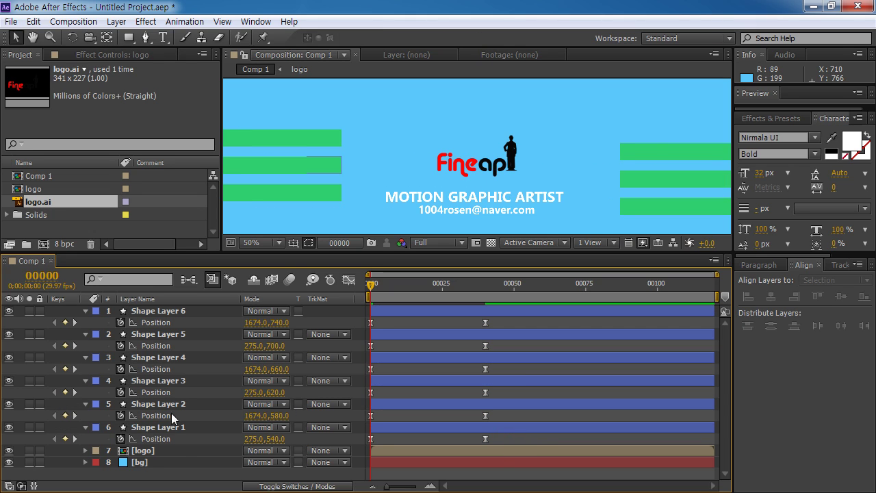
click(145, 429)
click(159, 404)
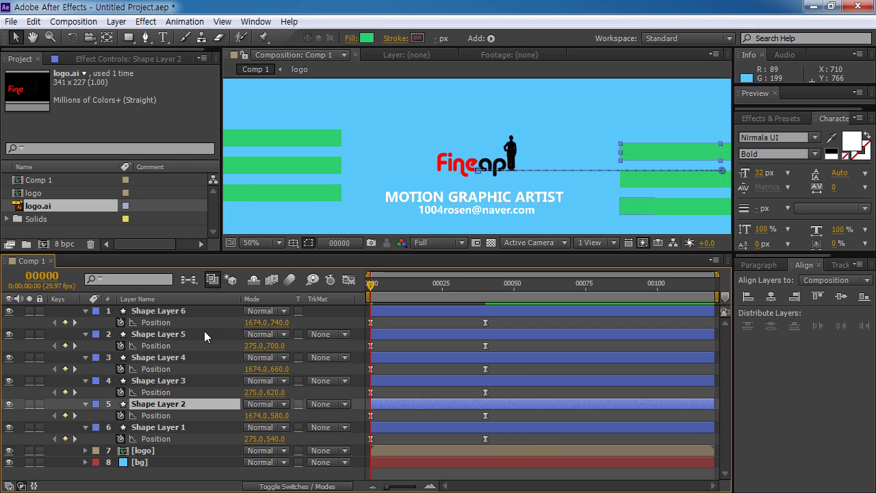
click(41, 275)
text(8)
key(Return)
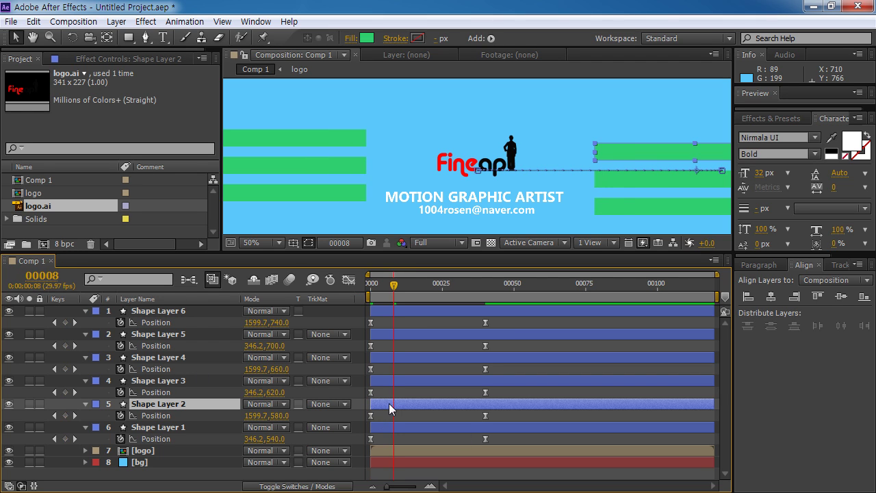
drag(389, 403, 412, 403)
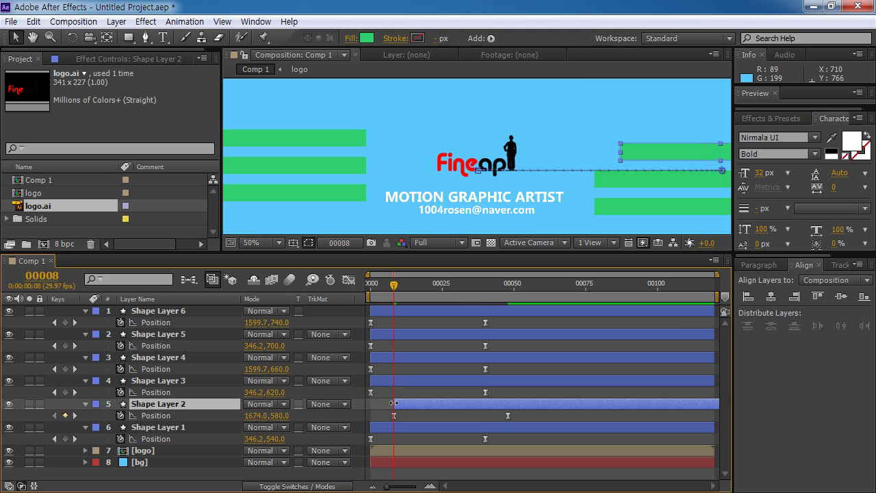
Step: Start Shape Layer 3 at frame 16 and Shape Layer 4 at frame 24
click(158, 357)
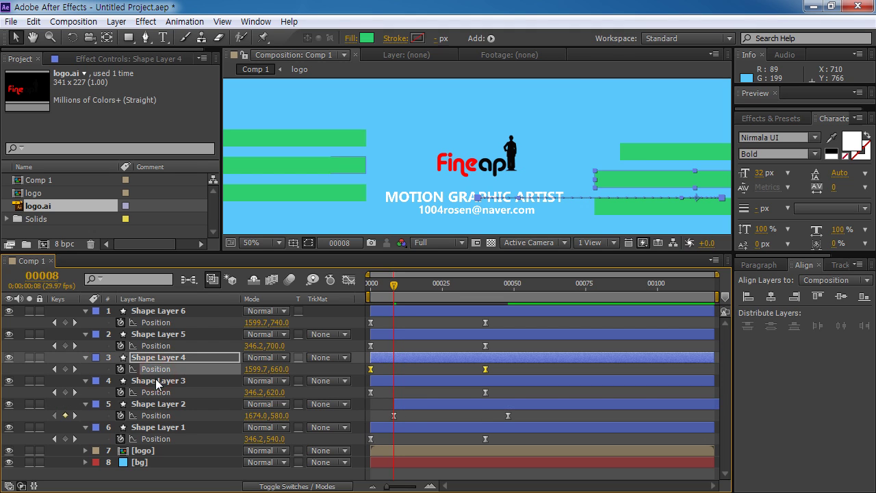
click(157, 381)
click(60, 277)
text(16)
key(Return)
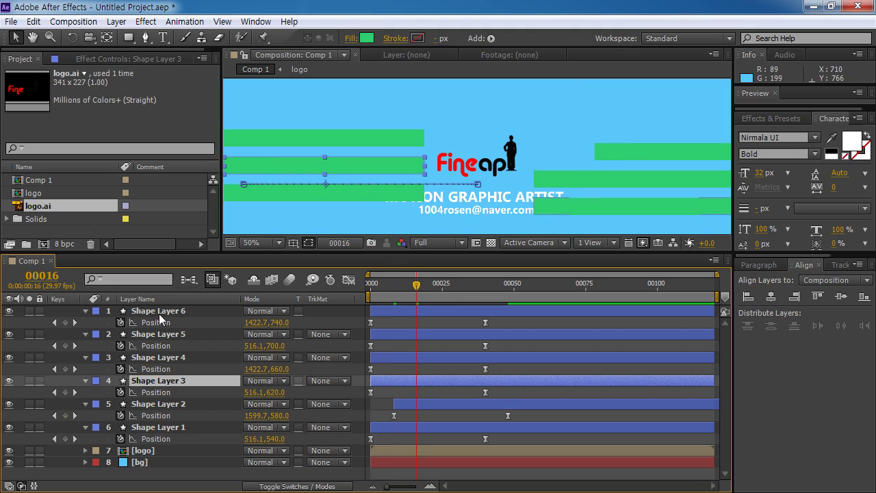
key(bracketleft)
click(42, 276)
text(24)
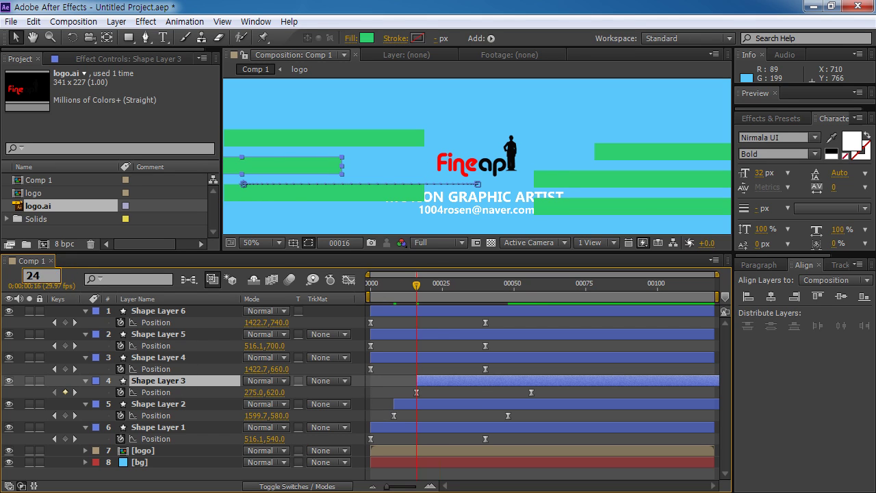
key(Return)
click(182, 361)
key(bracketleft)
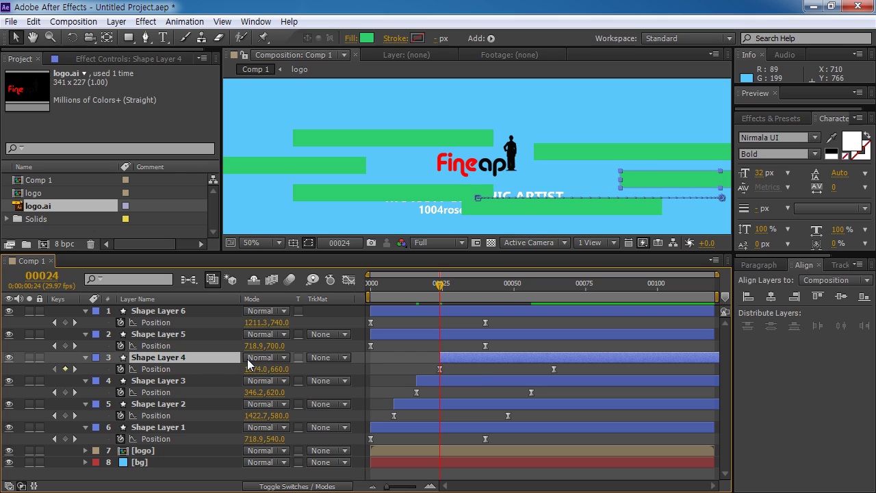
Step: Start Shape Layer 5 at frame 32 and Shape Layer 6 at frame 40
click(45, 274)
text(32)
key(Return)
click(149, 334)
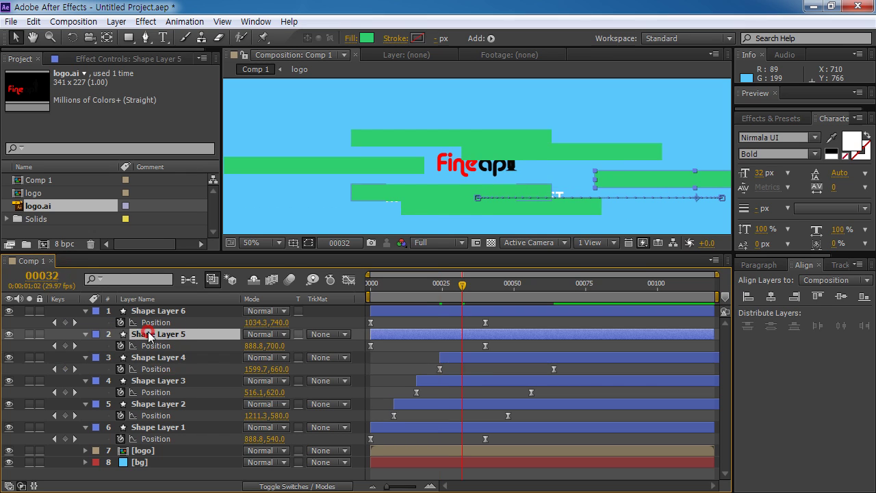
key(bracketleft)
click(144, 312)
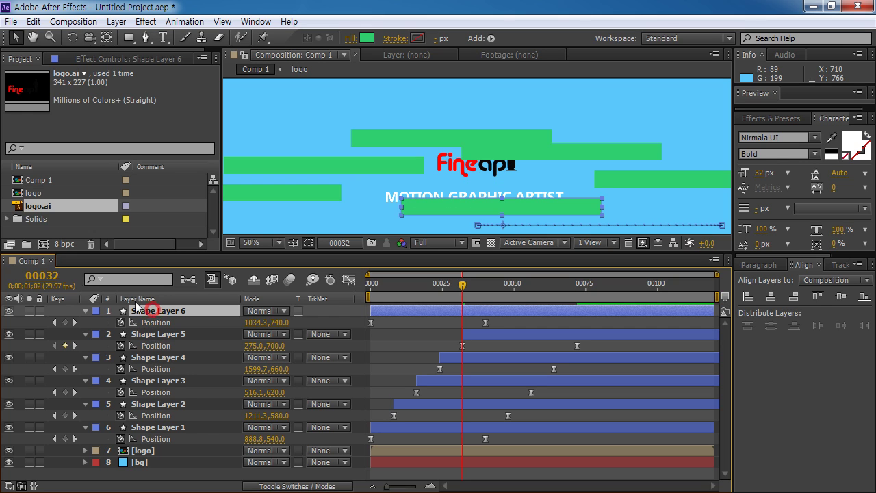
key(alt+shift+j)
text(40)
key(Return)
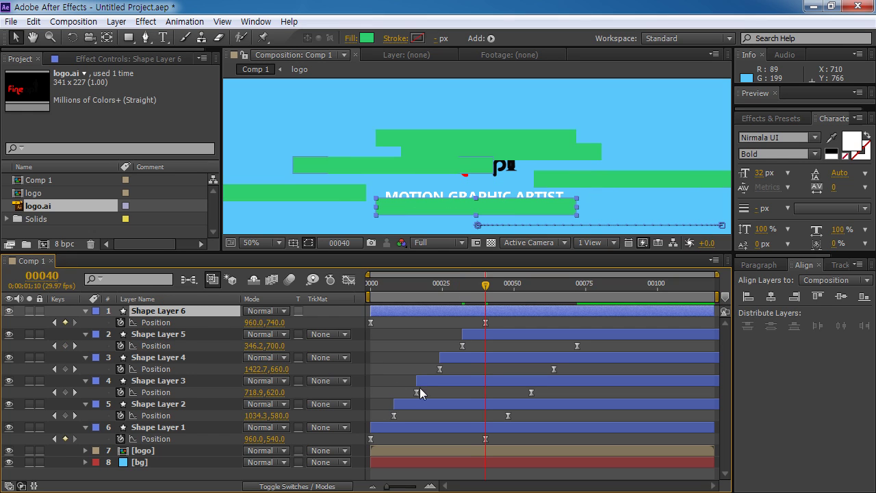
key(bracketleft)
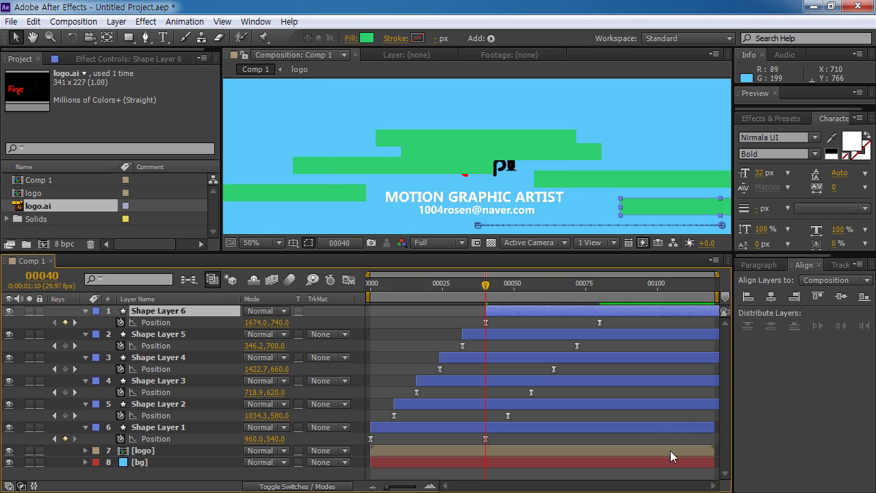
Step: After a preview, precompose all six green bar layers into a composition named 'track'
drag(481, 290, 370, 288)
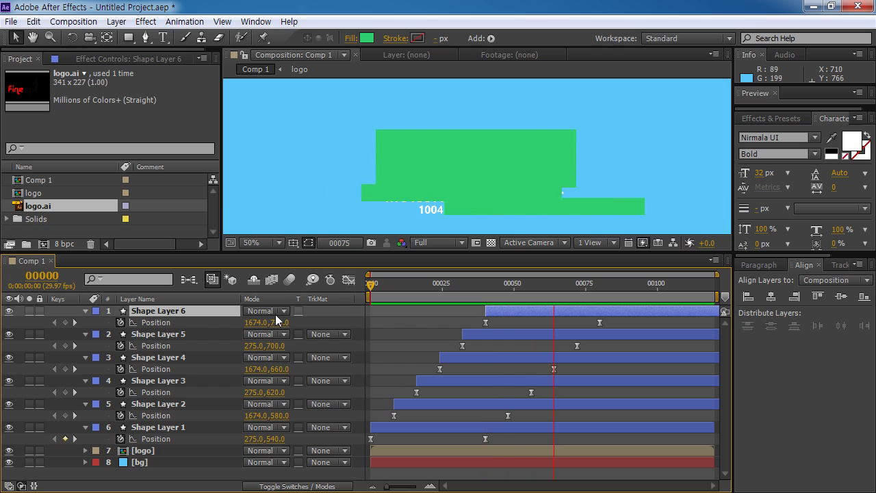
key(space)
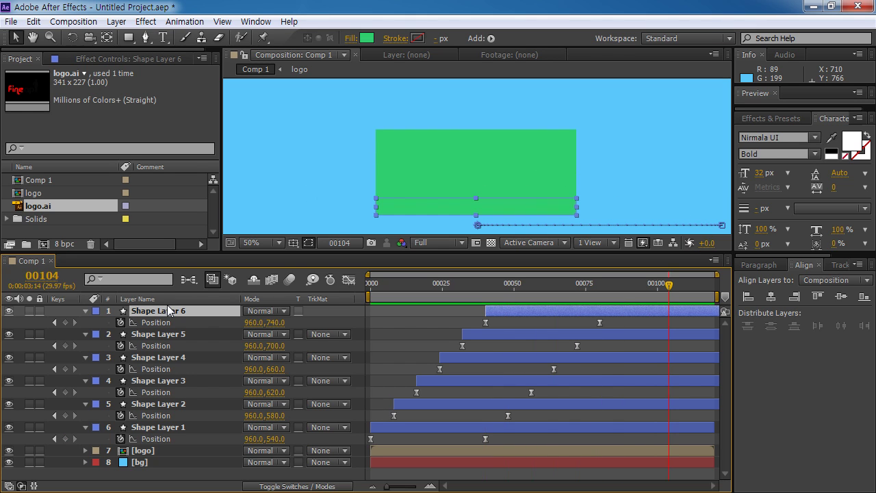
shift+click(176, 428)
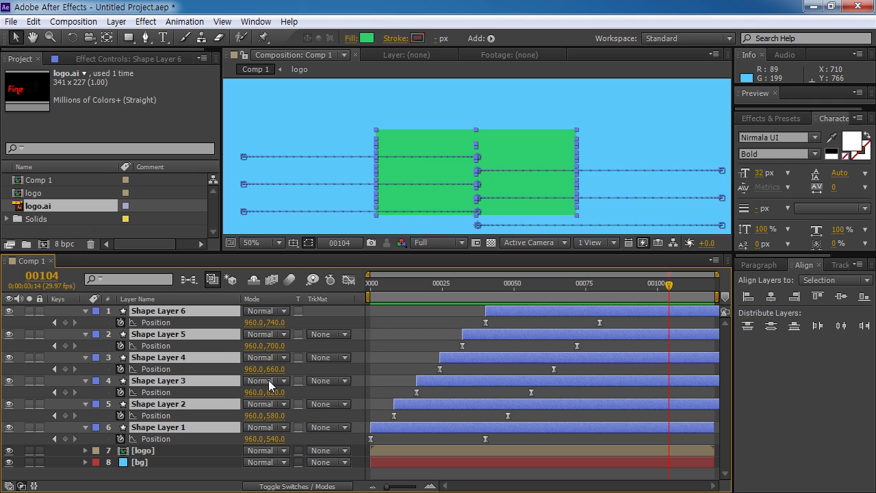
key(ctrl+shift+c)
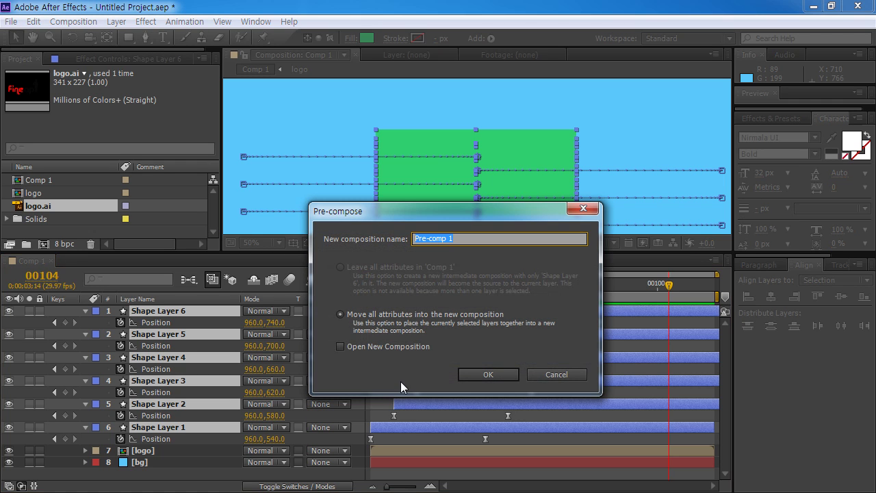
text(track)
key(Return)
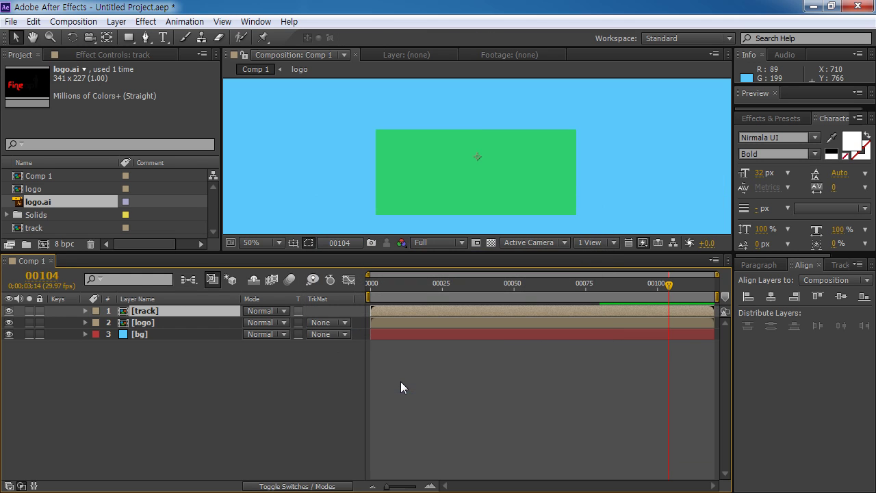
Step: Set the logo layer's track matte to Alpha Matte '[track]' and preview from the start
click(152, 326)
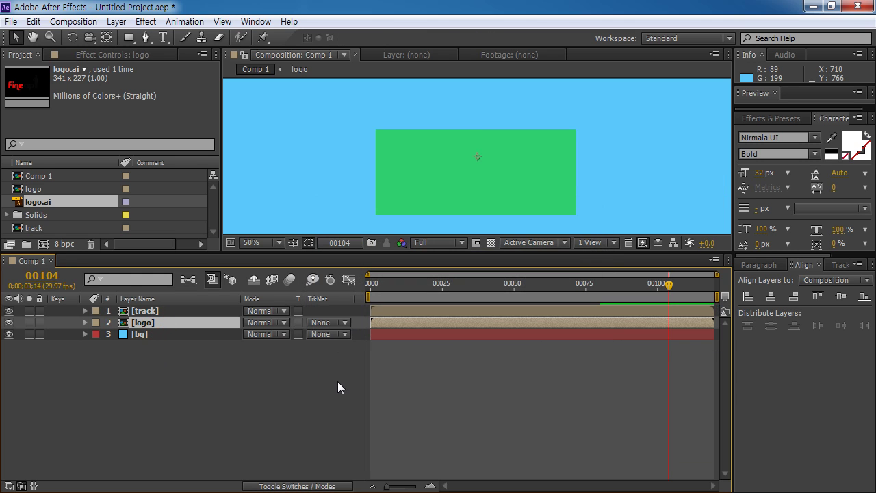
click(148, 311)
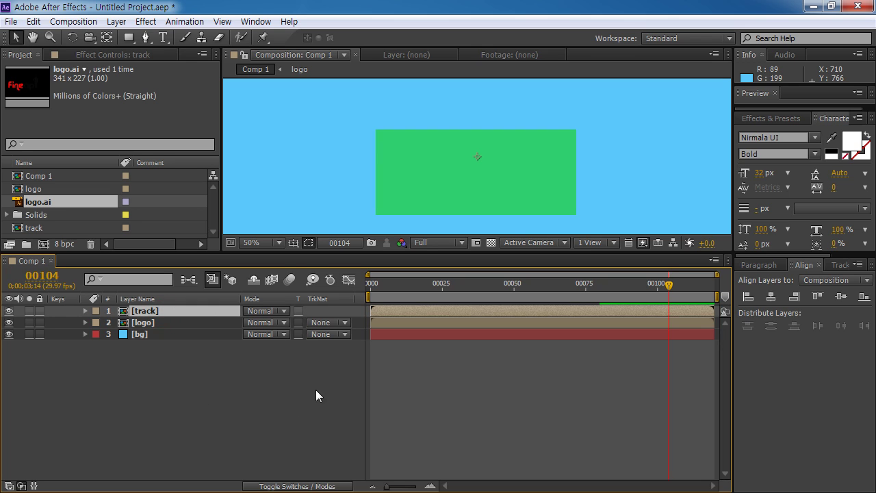
click(167, 321)
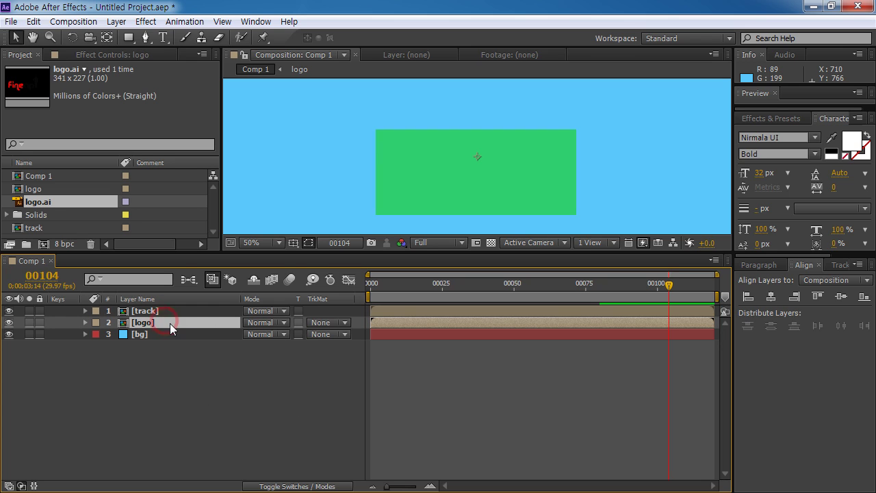
click(326, 326)
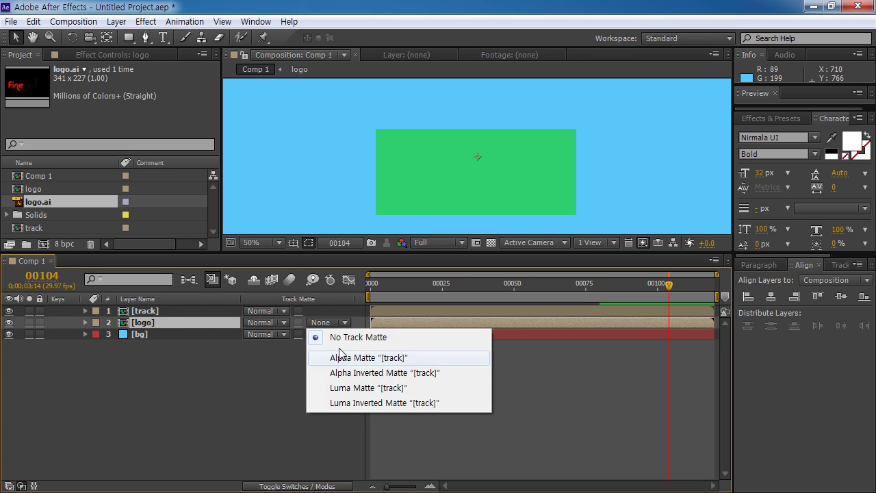
click(381, 359)
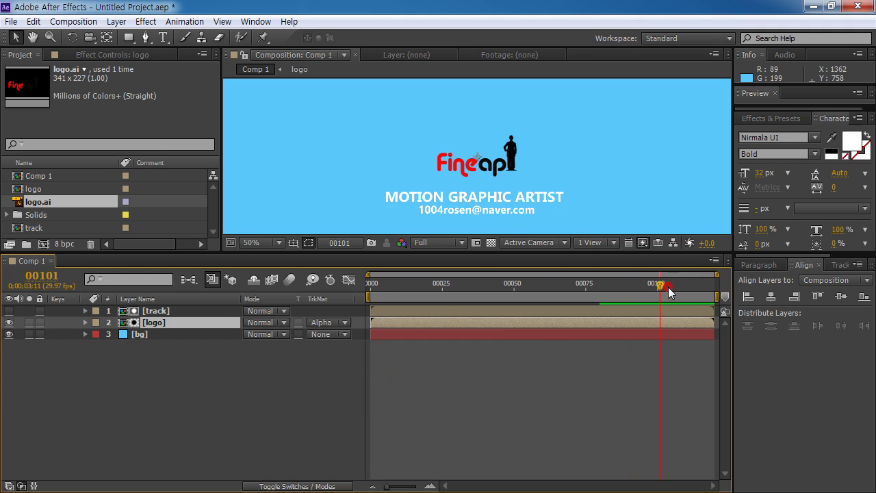
key(KP_0)
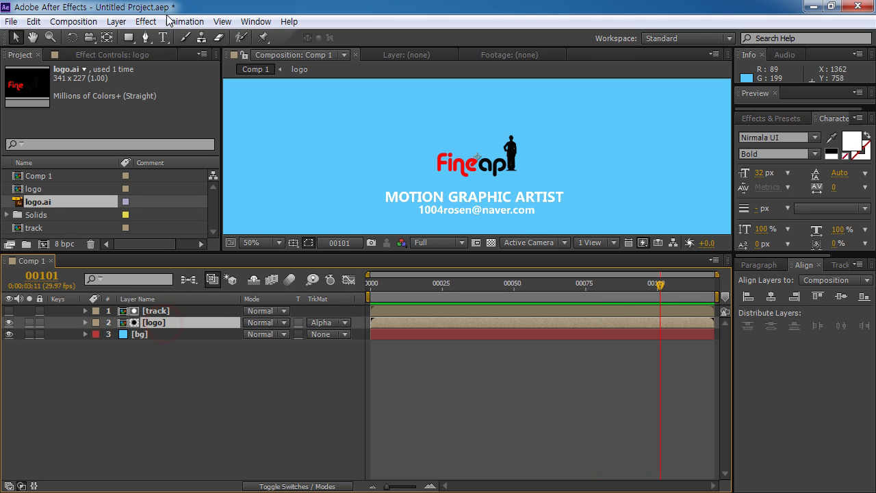
Step: Apply a blue Fill effect to the logo layer, then select the track and logo layers
click(143, 21)
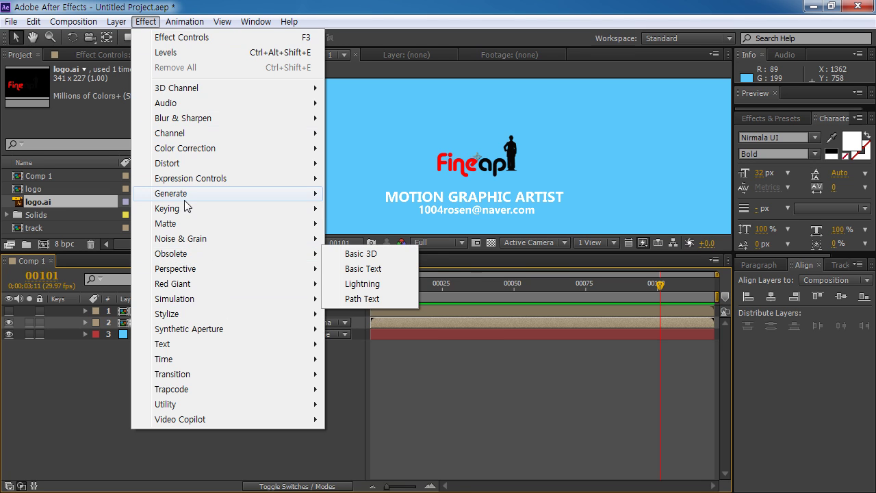
mouse_move(200, 193)
click(351, 332)
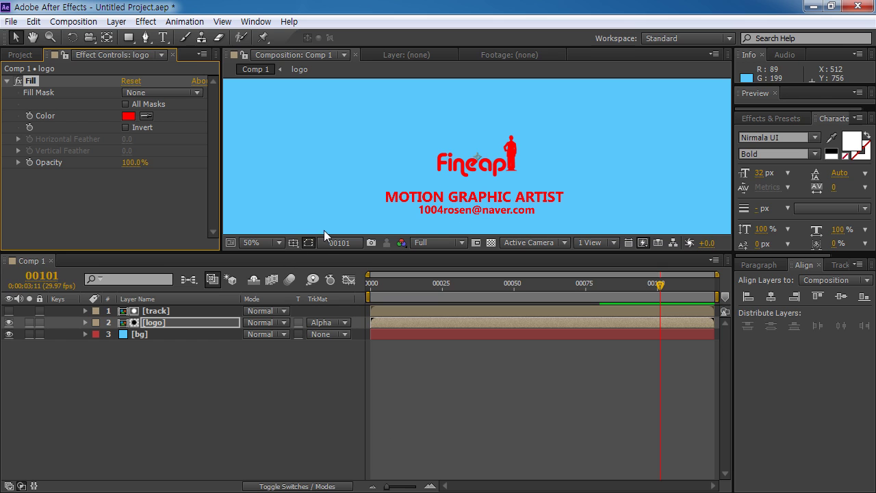
click(127, 116)
drag(583, 330, 581, 329)
click(692, 271)
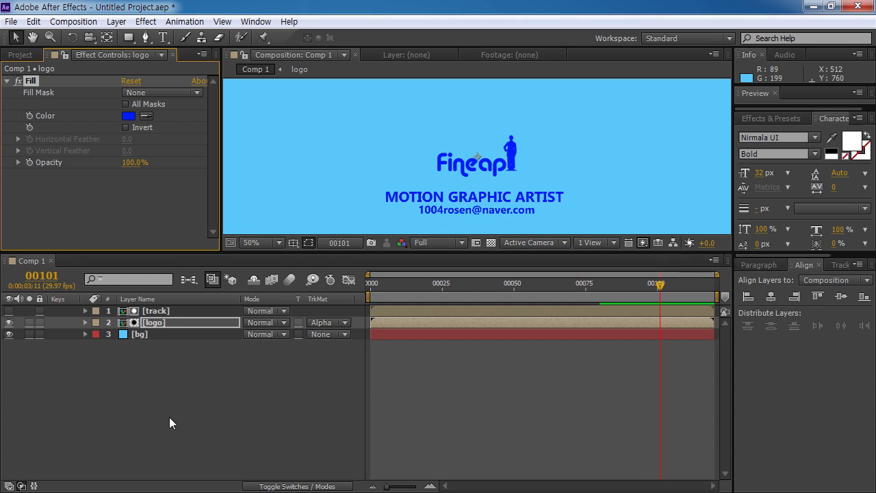
click(168, 311)
shift+click(172, 321)
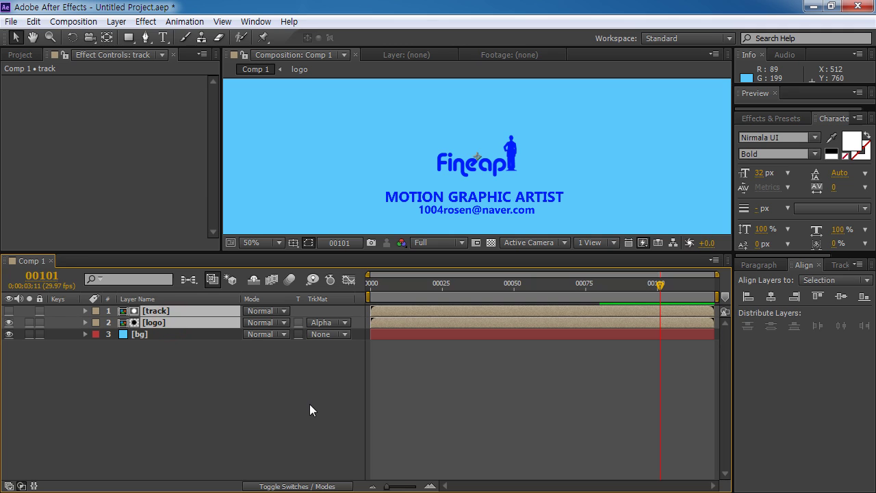
Step: Duplicate the track and logo pair, start the copy at frame 4, and fill its logo white
key(ctrl+d)
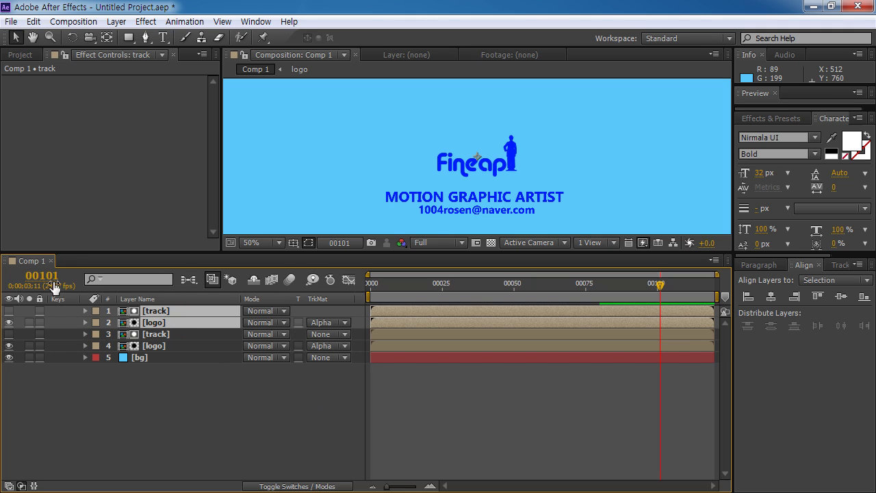
click(45, 276)
text(4)
key(Return)
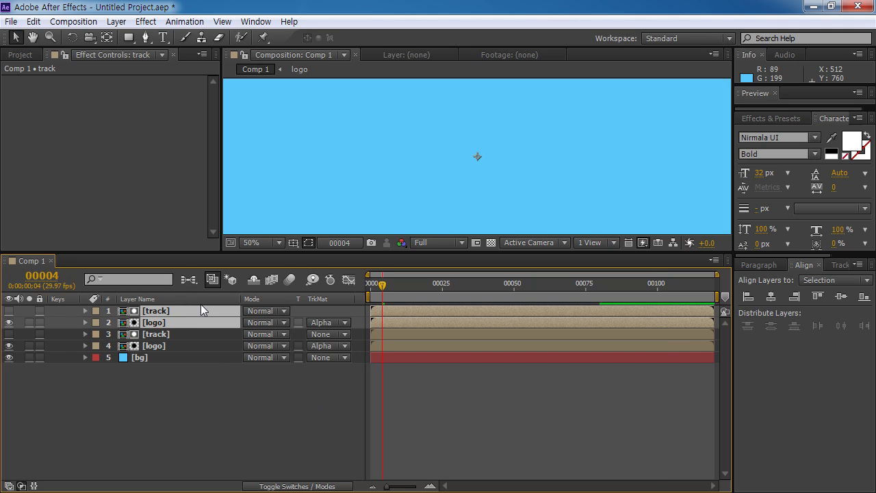
key(bracketleft)
click(170, 420)
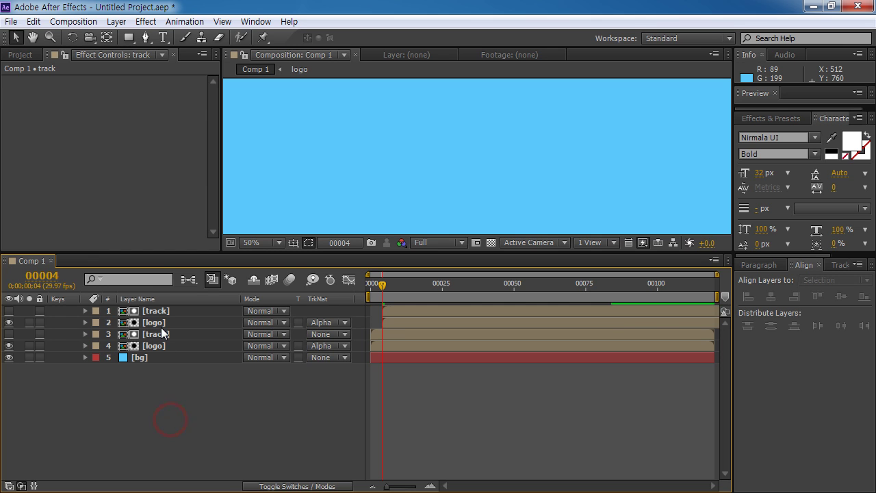
click(161, 326)
click(447, 286)
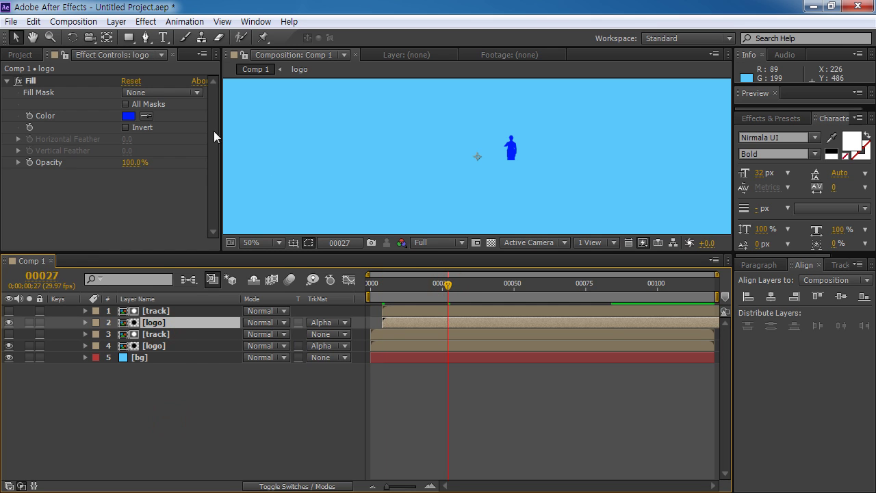
click(128, 116)
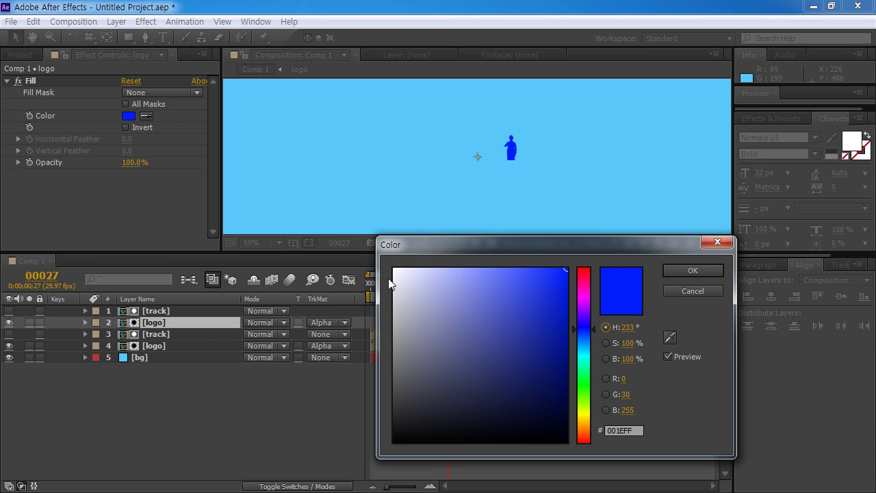
click(393, 269)
click(680, 277)
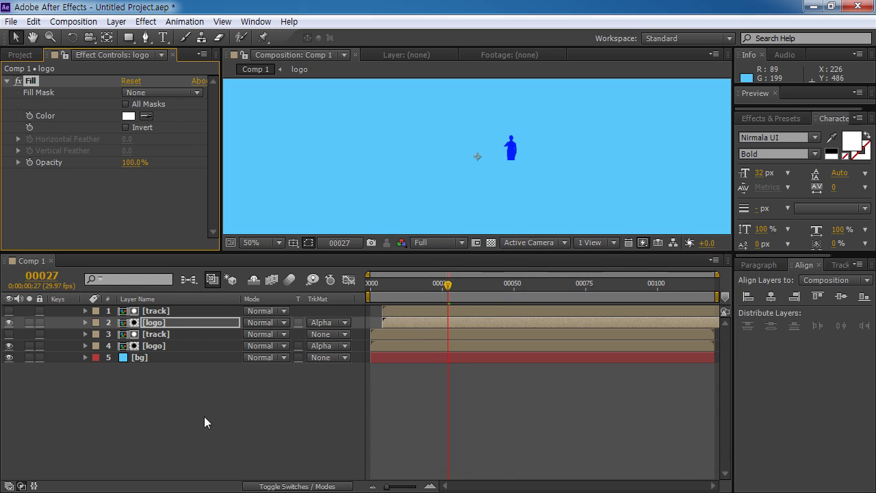
Step: Go to frame 8 and duplicate the top track and logo pair again
shift+click(179, 311)
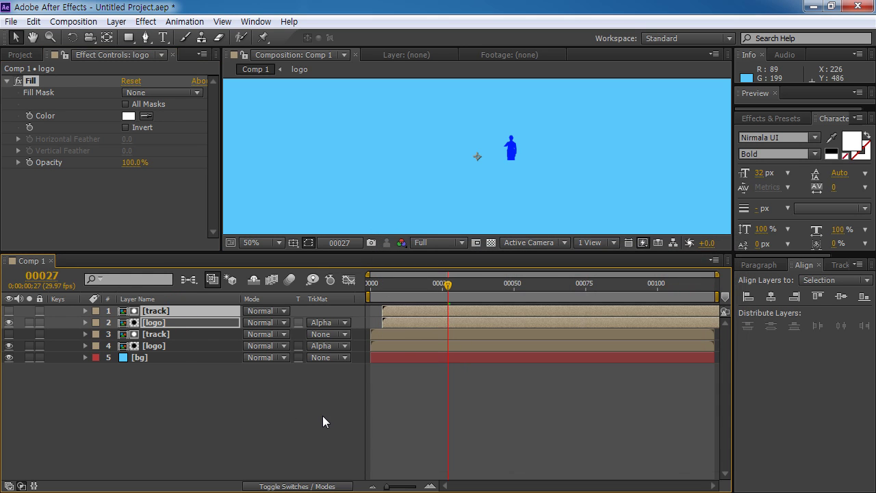
key(alt+shift+j)
text(8)
key(Return)
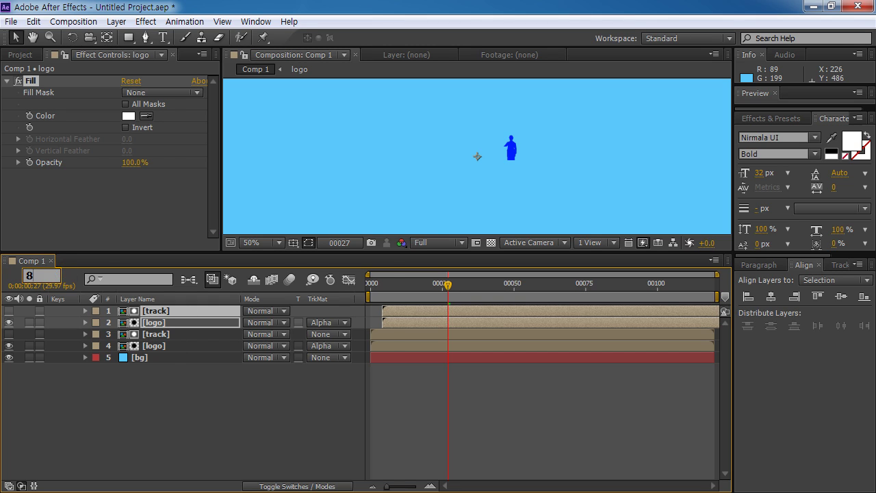
click(165, 323)
shift+click(178, 311)
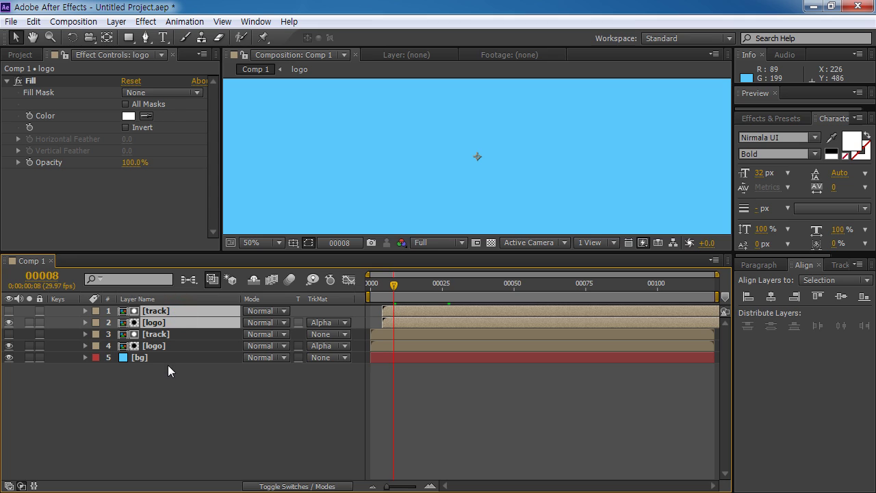
key(ctrl+d)
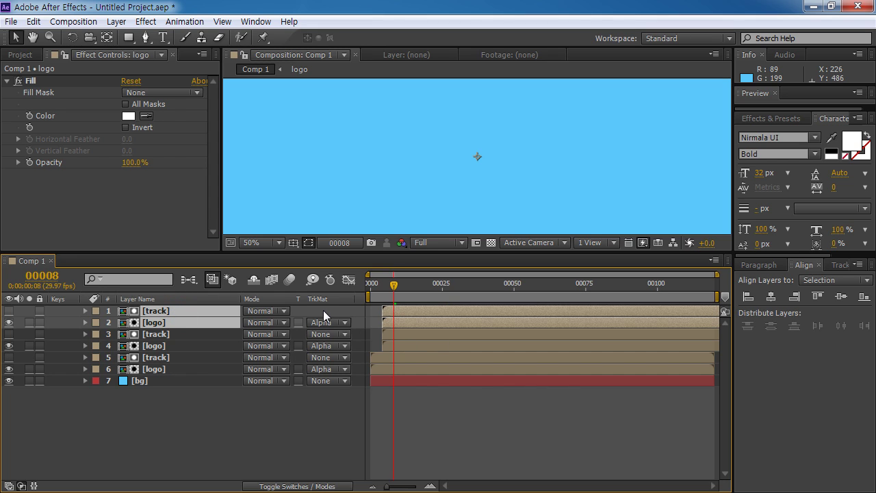
Step: Start the new pair at frame 8 and change its logo fill to green #13FE9D
key(bracketleft)
click(224, 440)
click(164, 320)
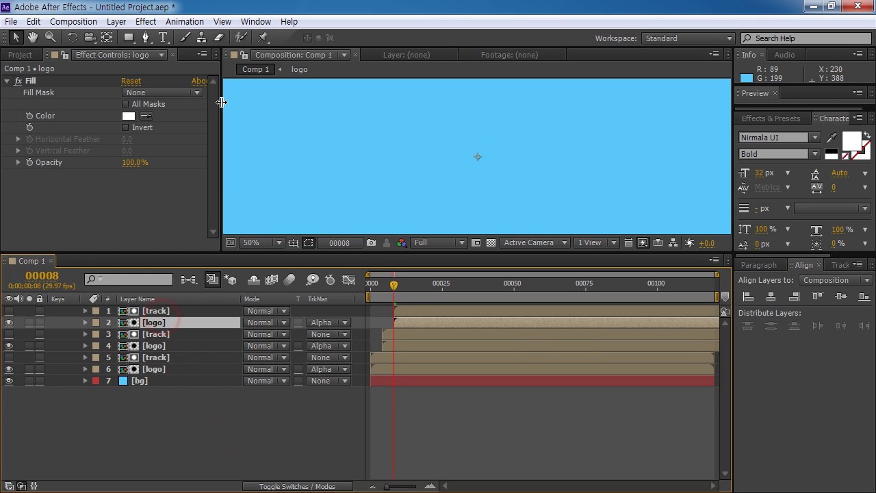
click(128, 116)
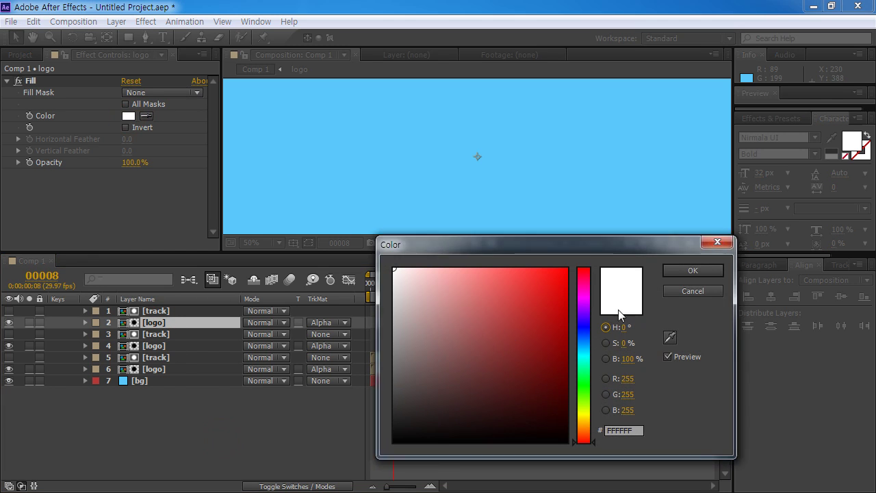
drag(582, 336, 579, 367)
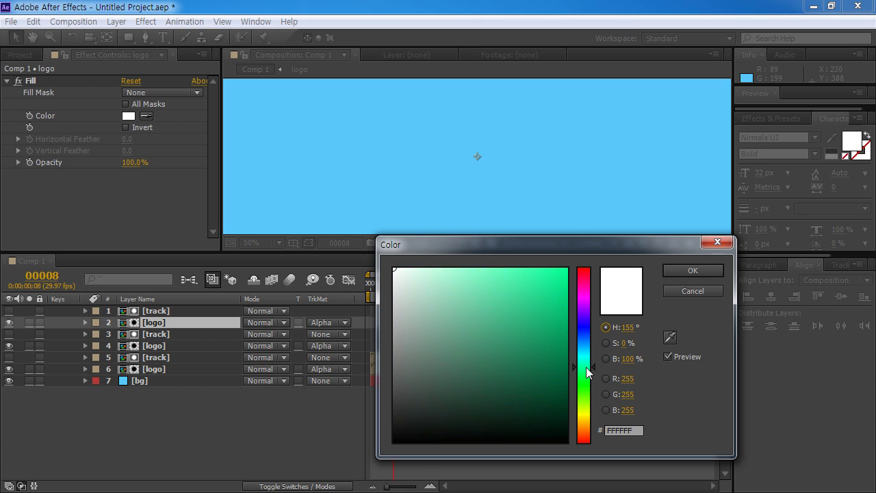
mouse_move(542, 281)
mouse_down()
mouse_move(540, 271)
mouse_move(554, 269)
mouse_up()
click(691, 270)
Step: Duplicate the top track and logo pair and start the copy at frame 12
shift+click(156, 311)
key(ctrl+d)
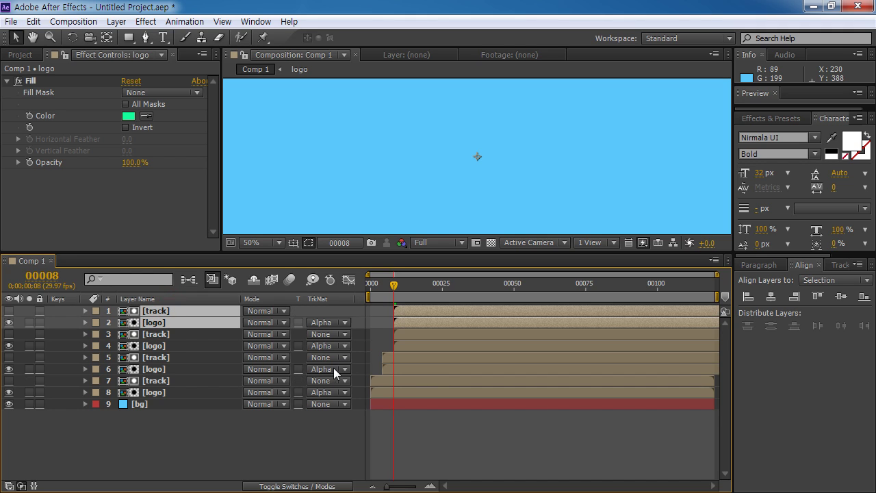
click(41, 276)
text(12)
key(Return)
key(bracketleft)
click(188, 411)
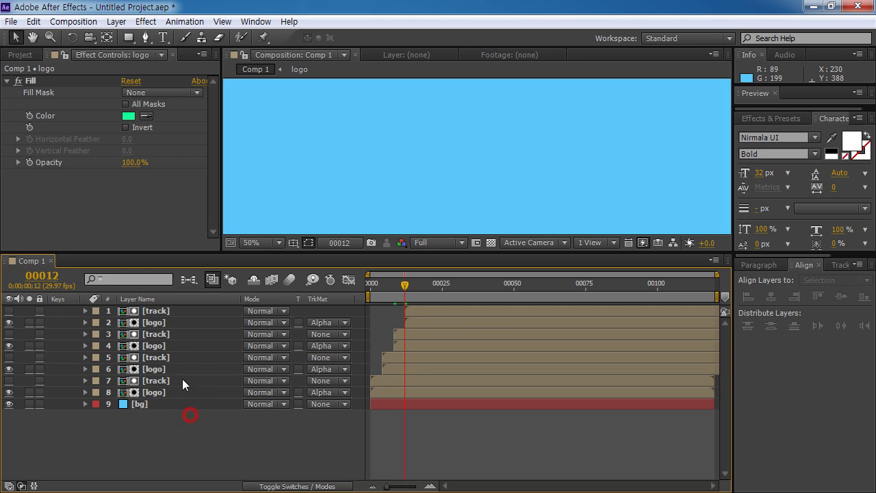
click(175, 327)
Step: Delete the Fill effect from the top logo layer and RAM-preview the animation from frame 0
click(42, 95)
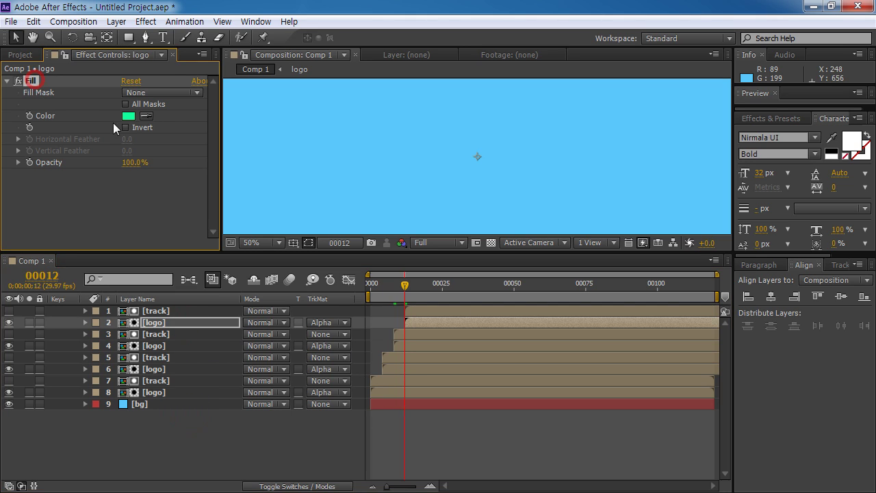
key(Delete)
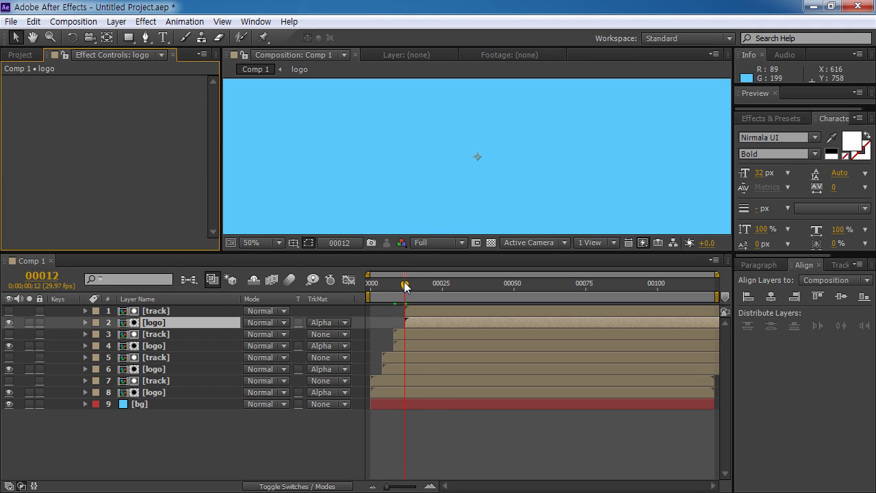
key(Home)
key(KP_0)
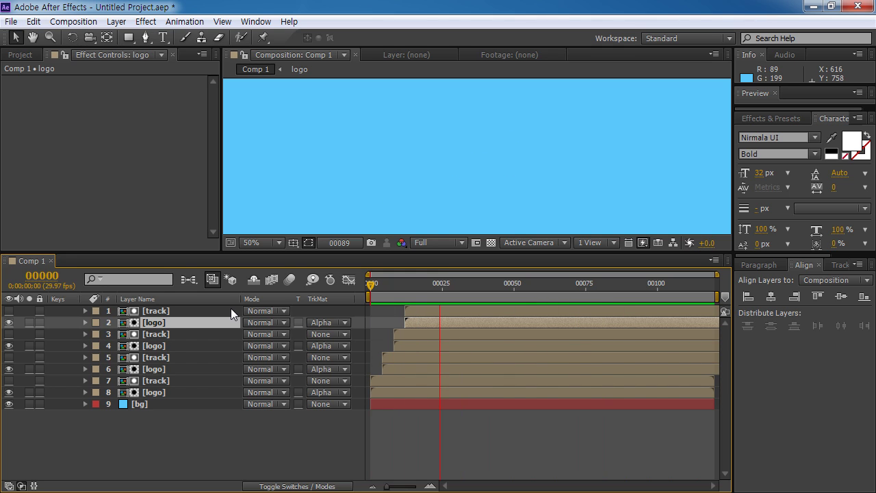
key(space)
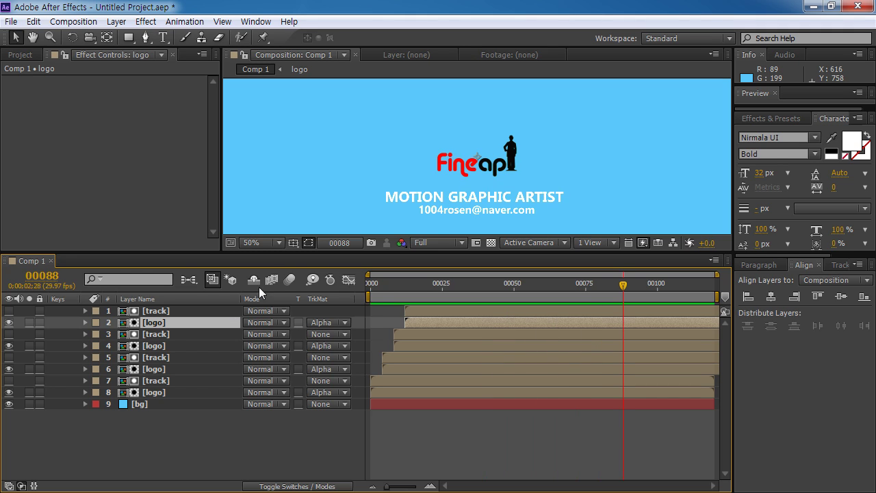